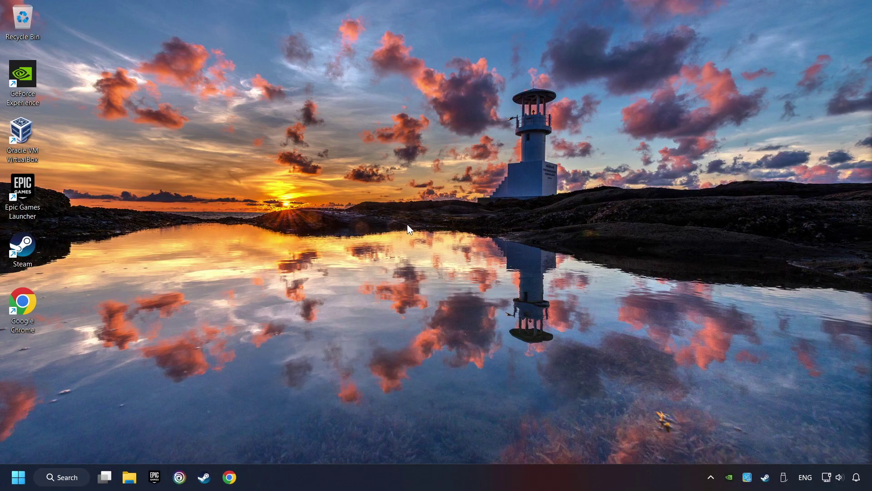
Search 'edit power plan' and open the Balanced plan's Edit Plan Settings page.
click(67, 476)
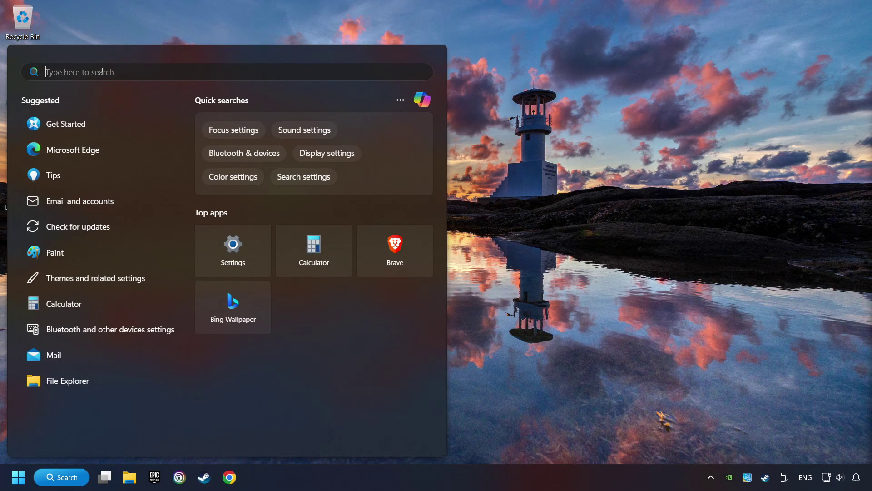
text(edit power plan)
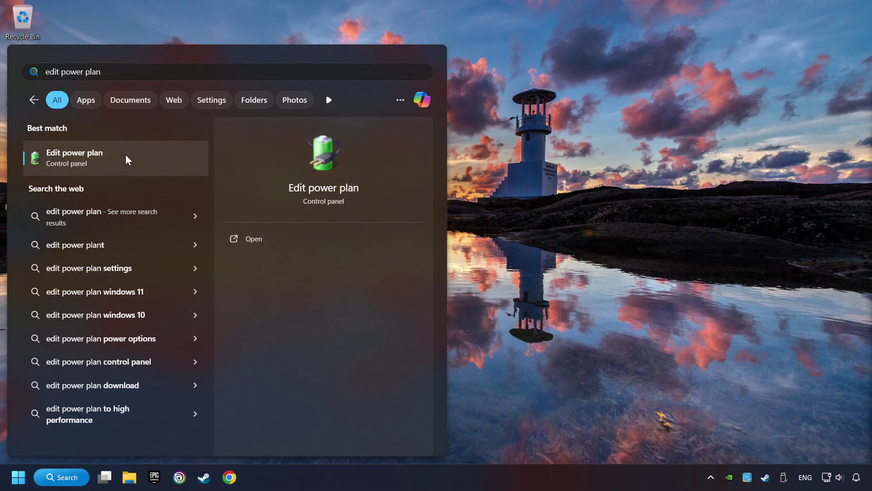
click(168, 155)
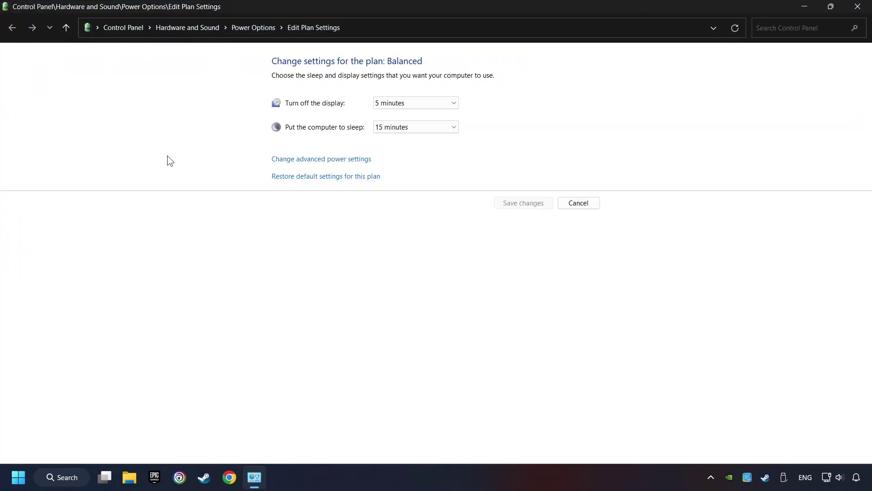
Return to Power Options, listing the Balanced, High performance and Power saver plans.
click(260, 33)
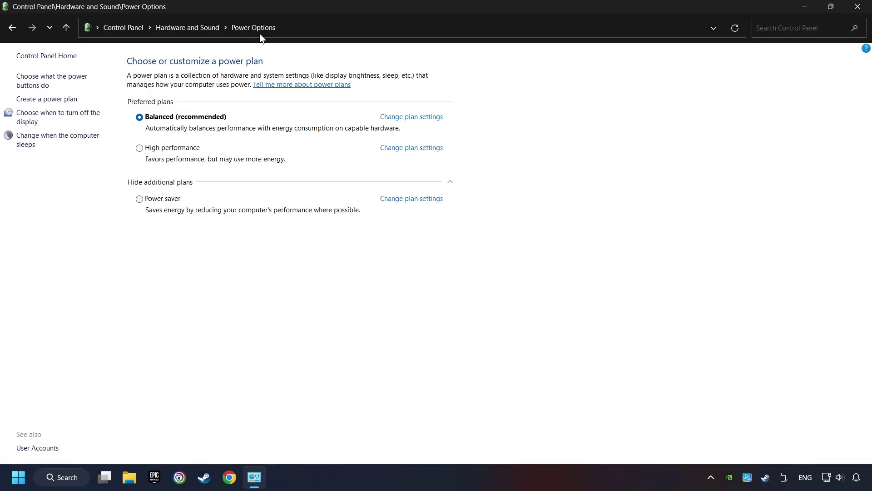
Find Command Prompt via a 'cmd' search and run it as administrator.
click(75, 482)
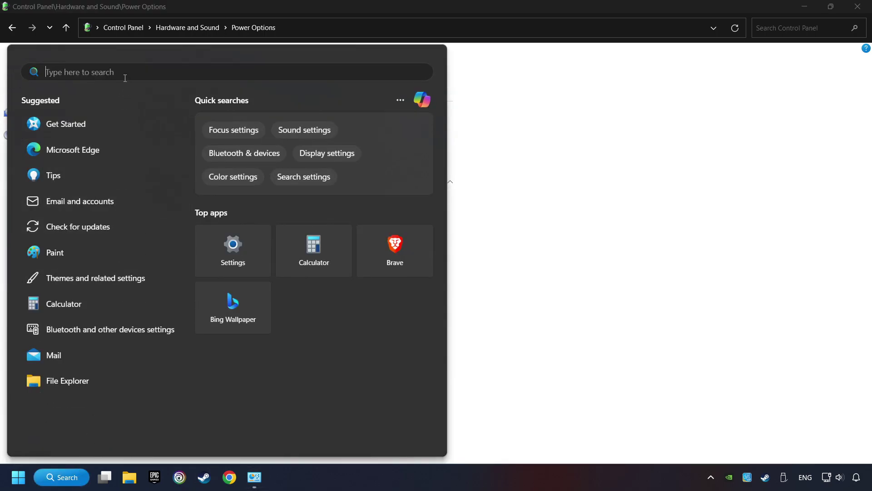
text(cmd)
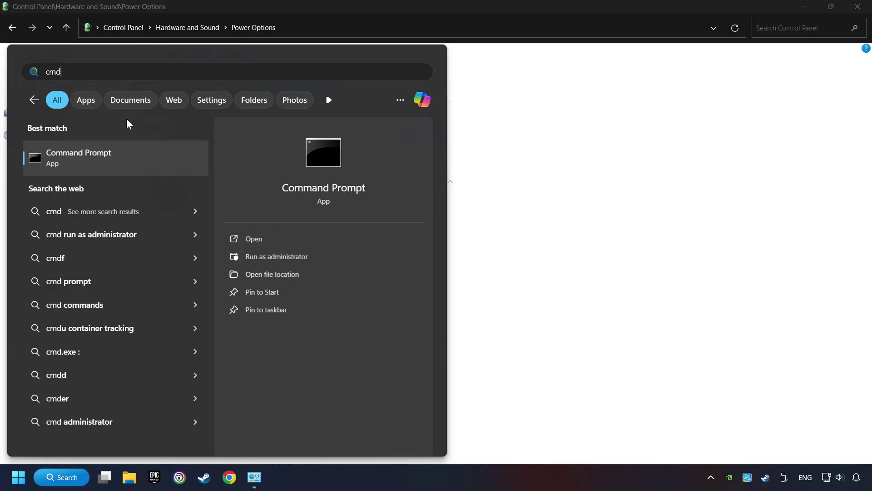
right_click(171, 155)
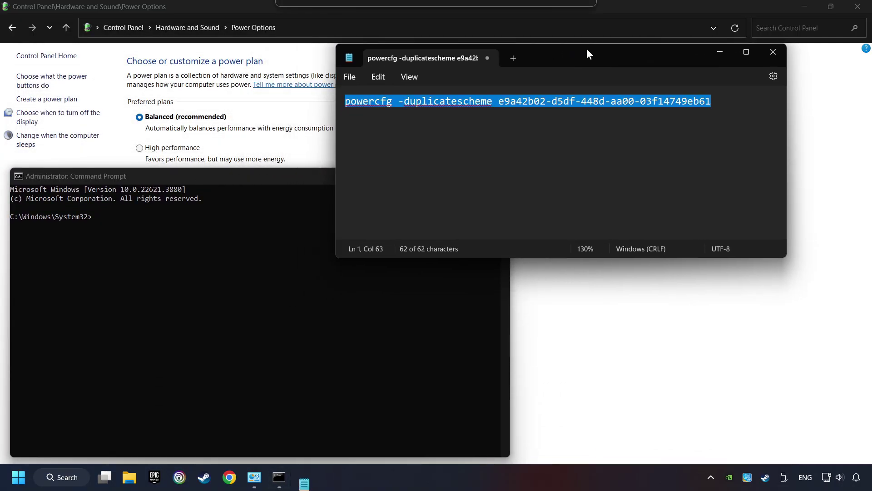
Copy the powercfg -duplicatescheme command from Notepad and run it in Command Prompt.
drag(587, 48, 672, 28)
right_click(617, 78)
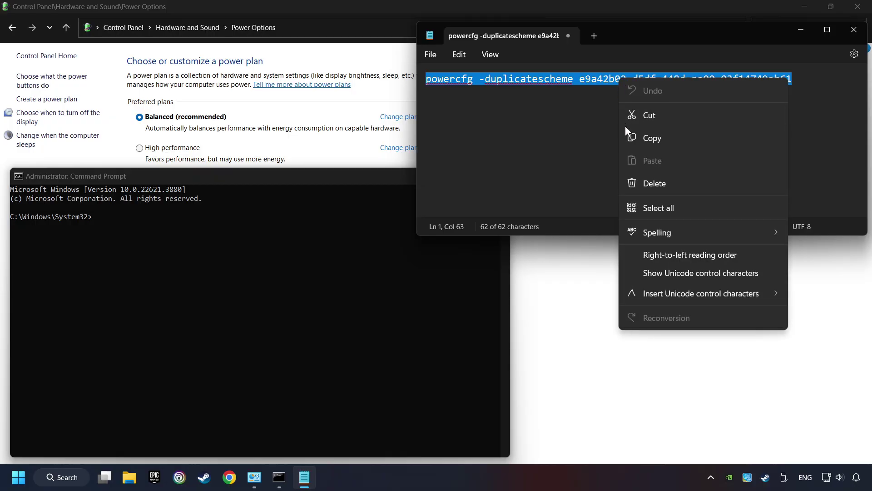
click(635, 138)
right_click(169, 175)
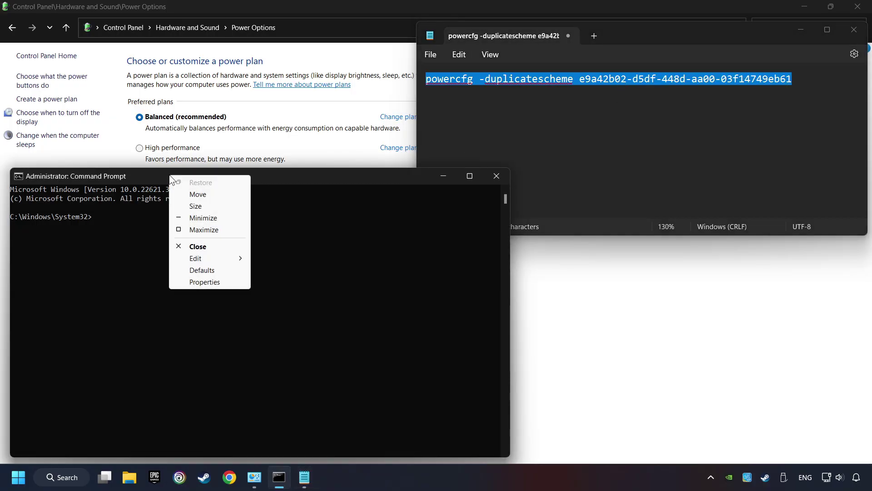
mouse_move(202, 256)
click(300, 281)
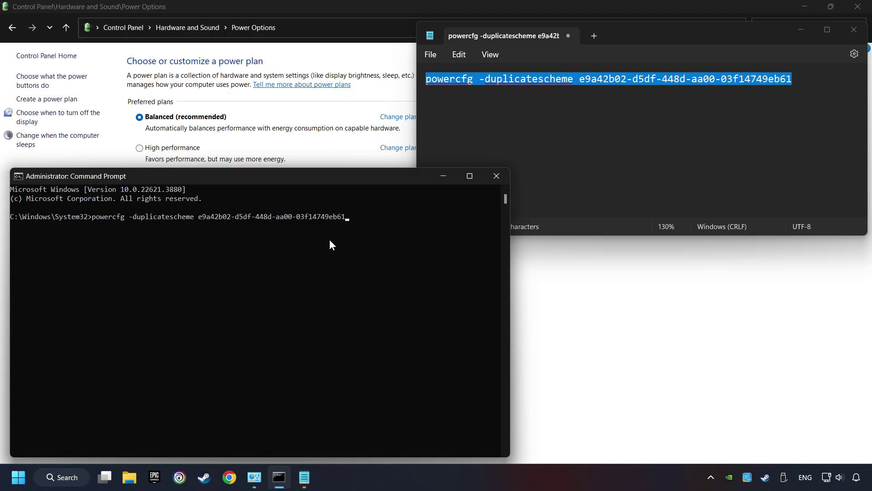
key(Return)
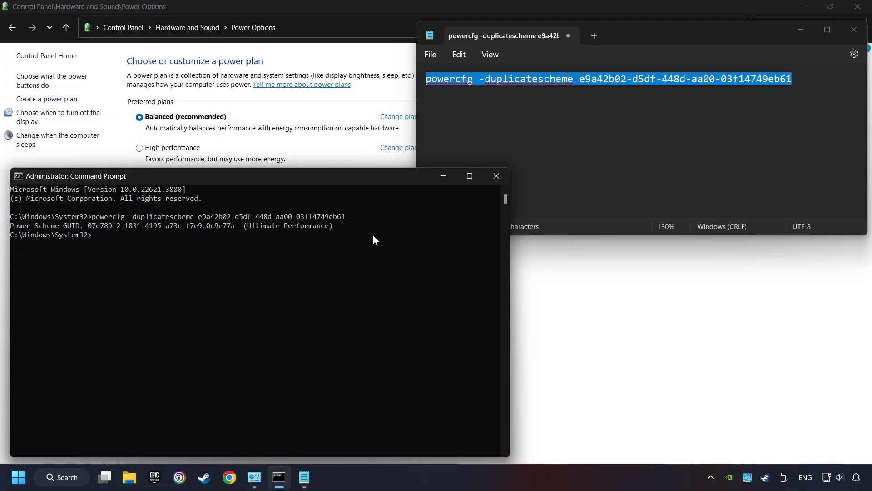
key(alt+F4)
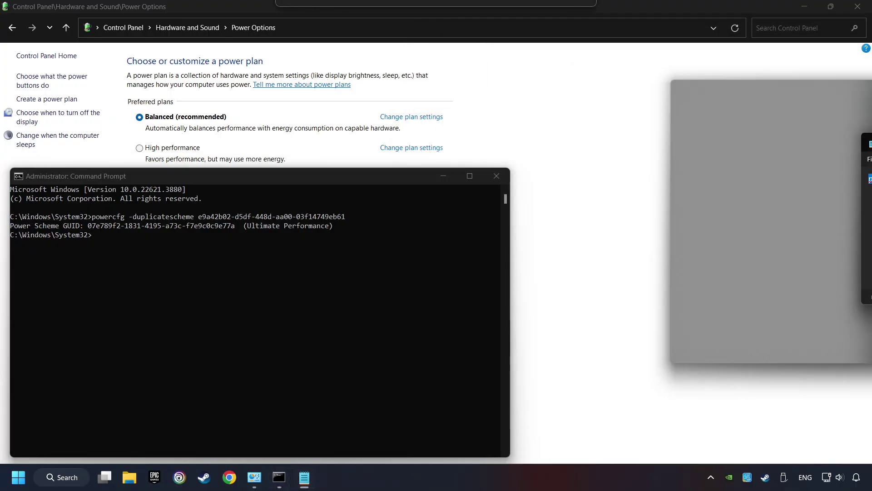
drag(398, 182, 597, 137)
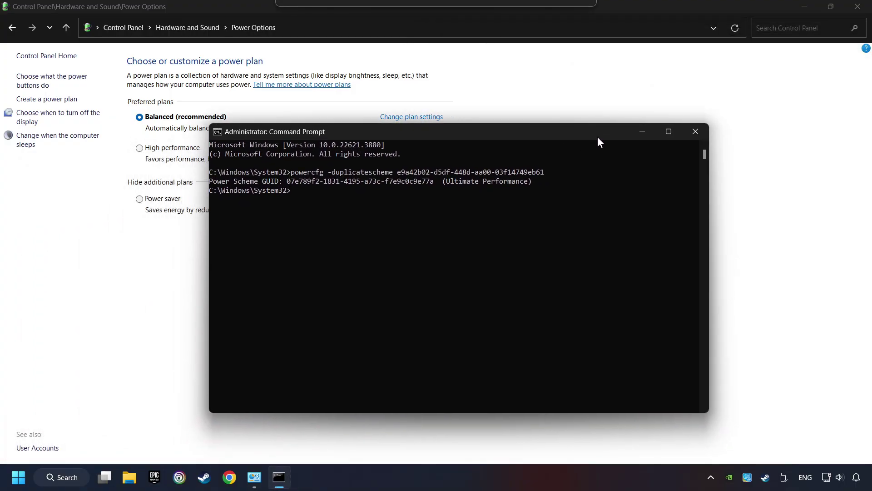
Refresh Power Options, make Ultimate Performance the active plan, and close the window.
click(696, 131)
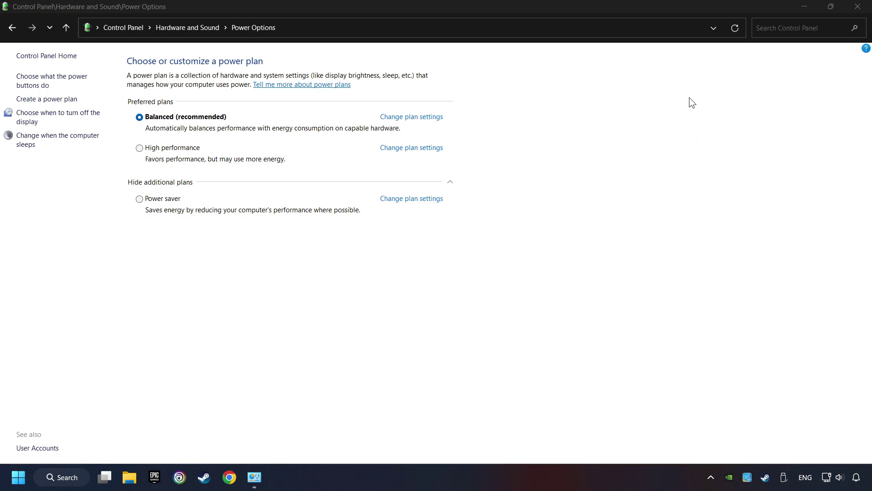
click(736, 28)
click(168, 188)
click(167, 189)
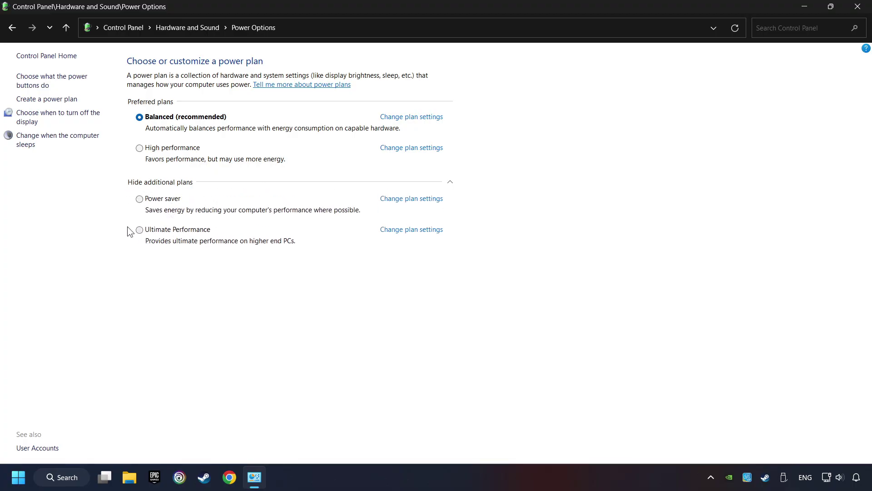
click(140, 230)
click(855, 7)
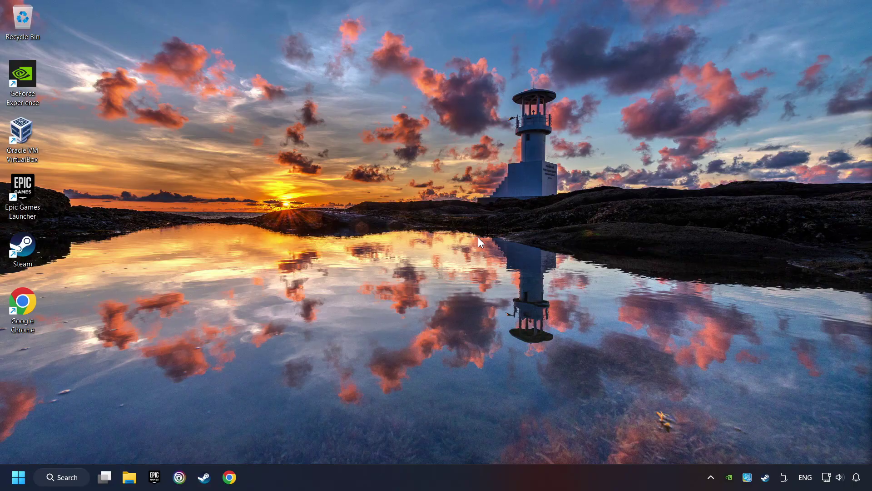
Open Game Mode settings via search, switch Game Mode On, and close Settings.
click(60, 476)
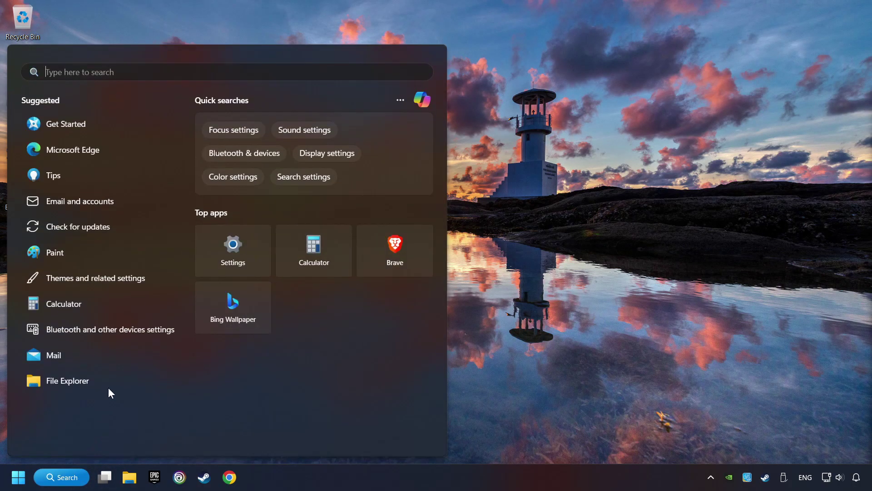
text(game m)
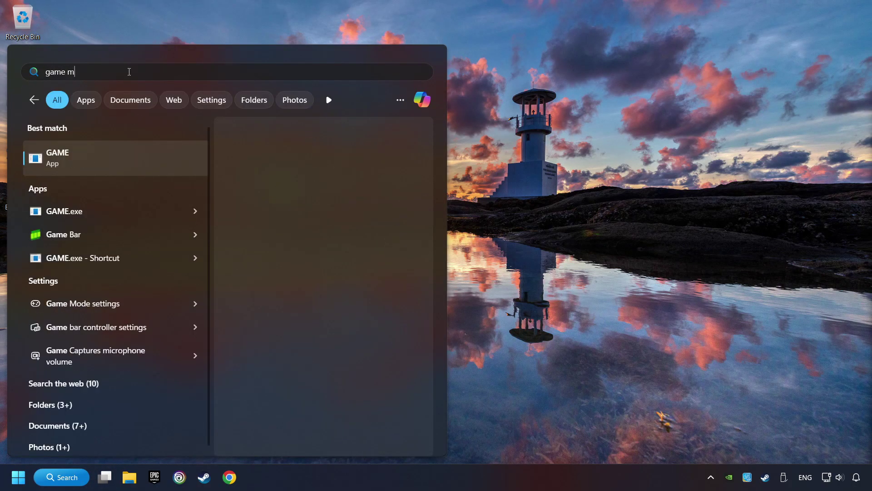
text(ode settings)
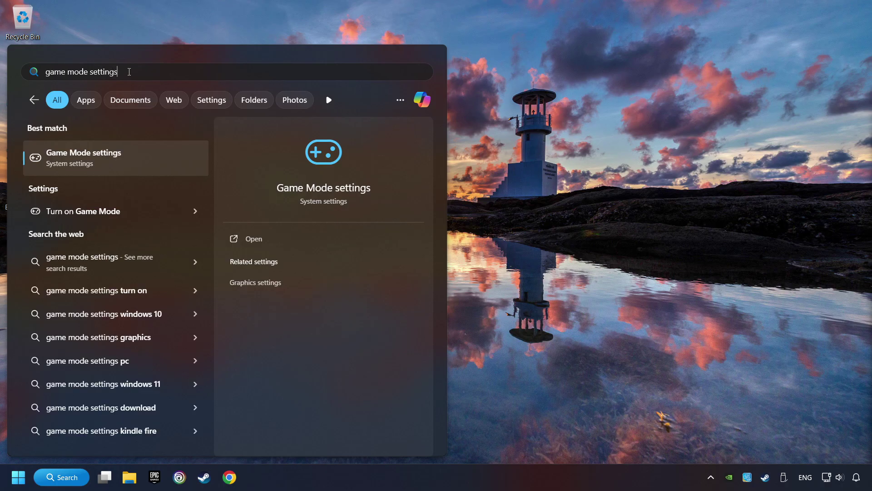
click(177, 158)
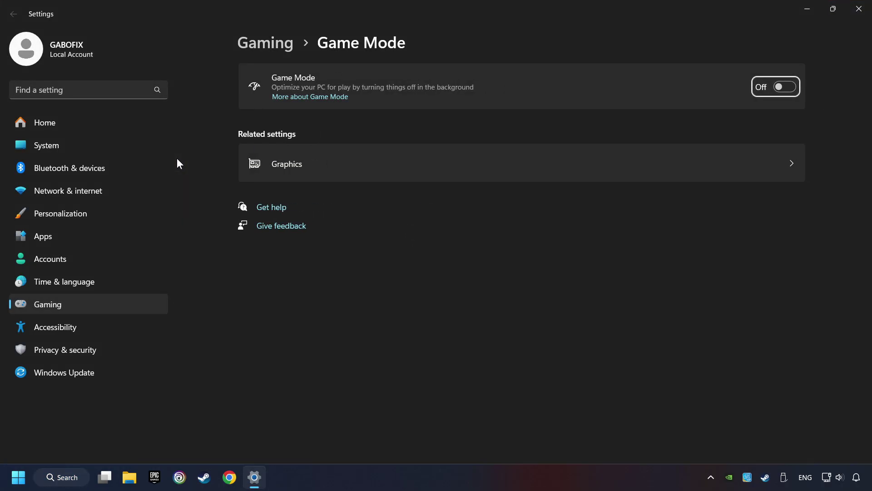
click(781, 88)
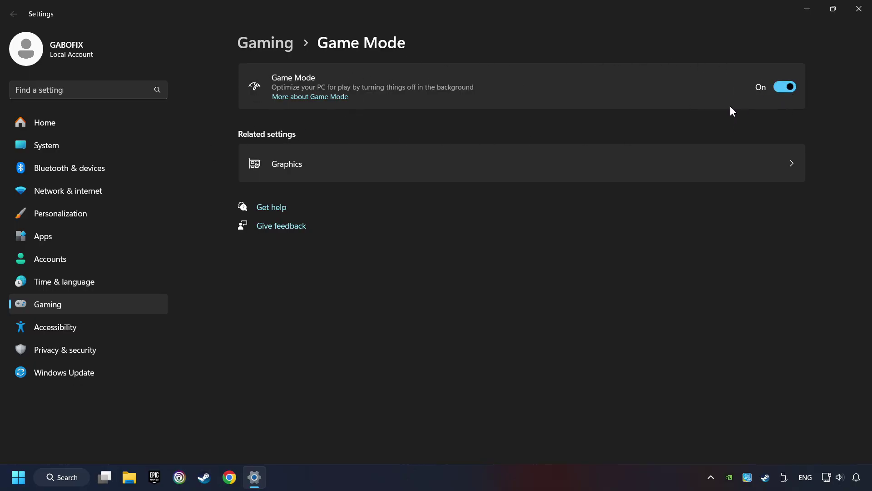
click(858, 10)
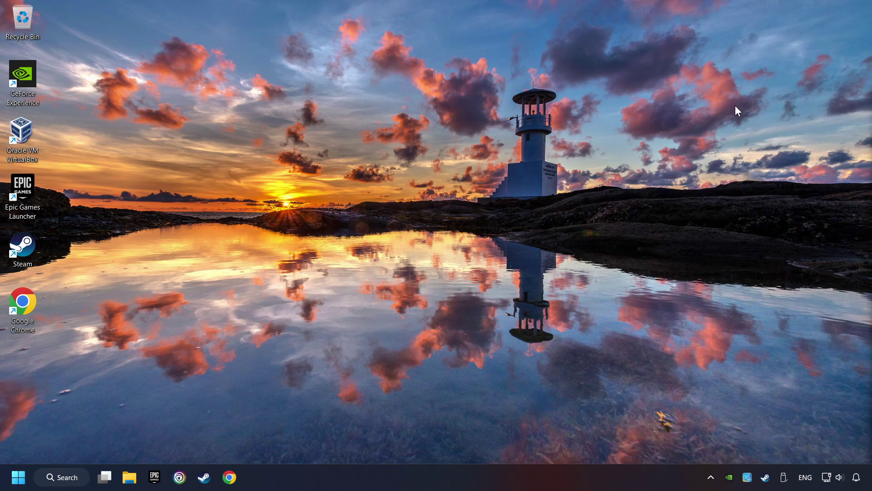
Permanently delete the 115 MB older file from Storage cleanup recommendations, then close Settings.
click(69, 479)
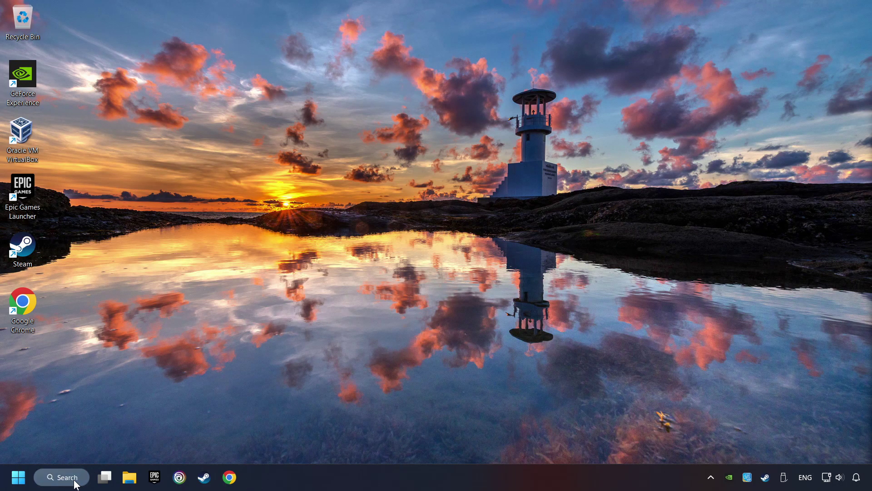
text(storage)
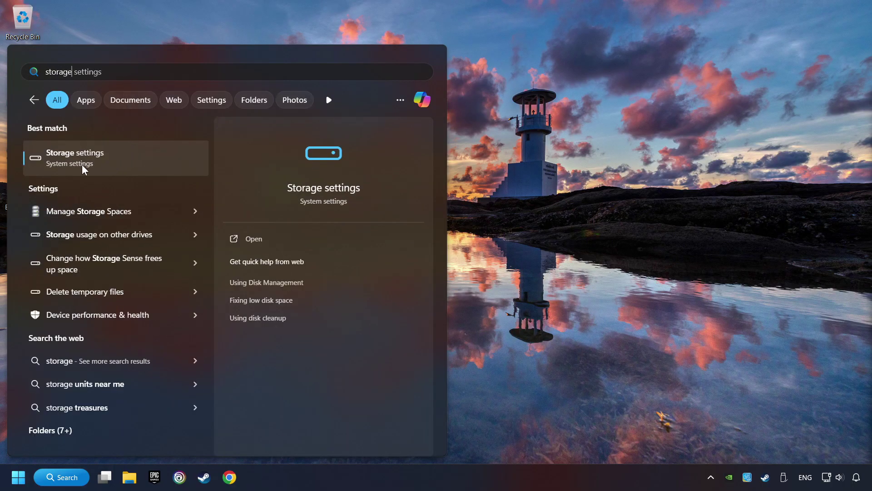
click(159, 158)
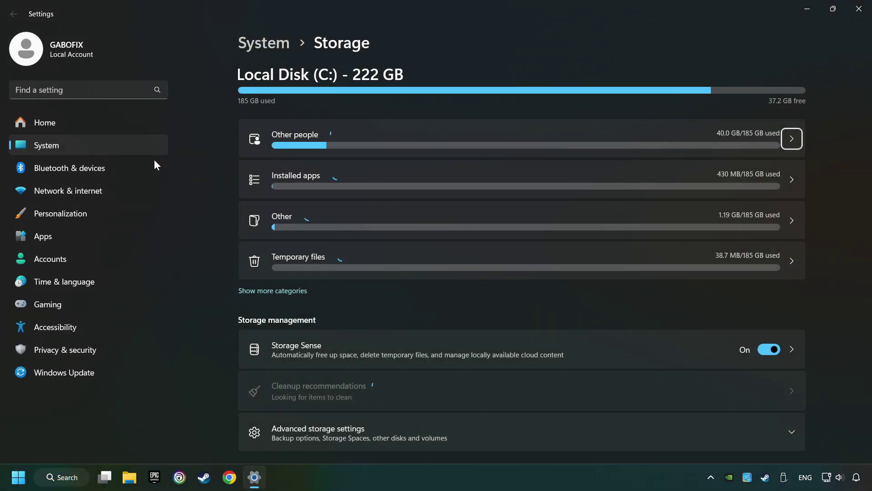
scroll(211, 214, down, 3)
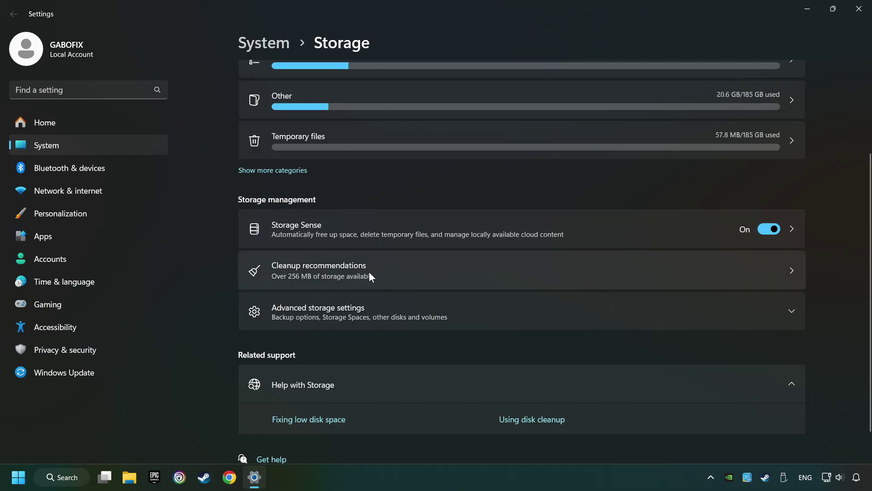
click(435, 274)
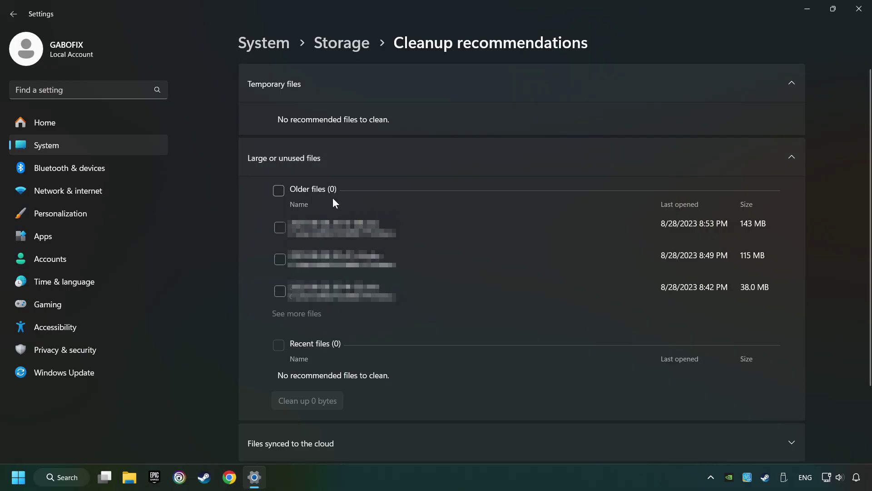
click(279, 260)
scroll(292, 316, down, 2)
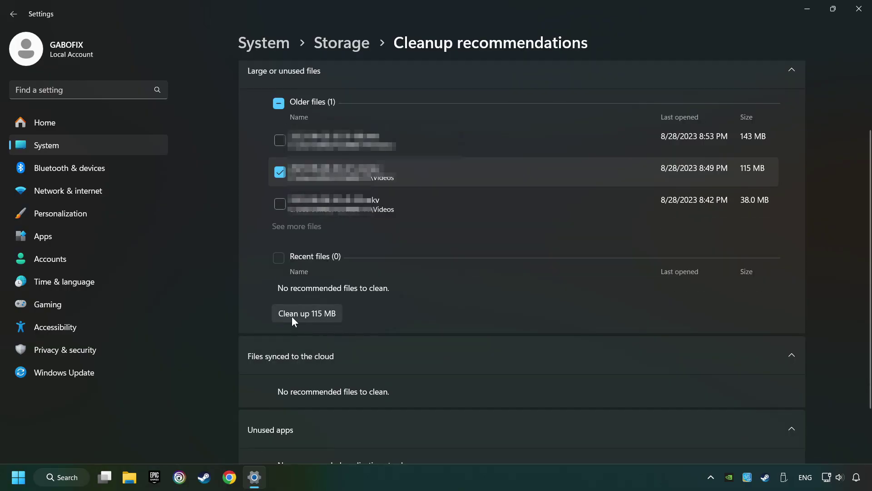
click(328, 316)
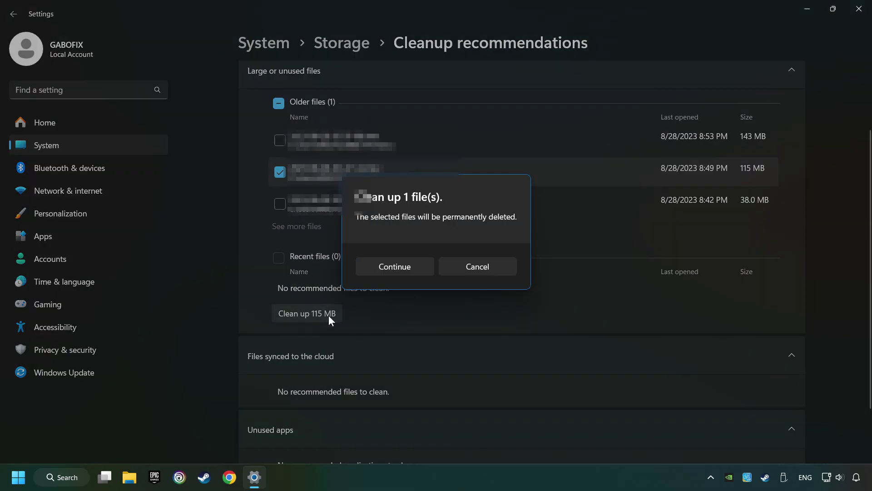
click(392, 265)
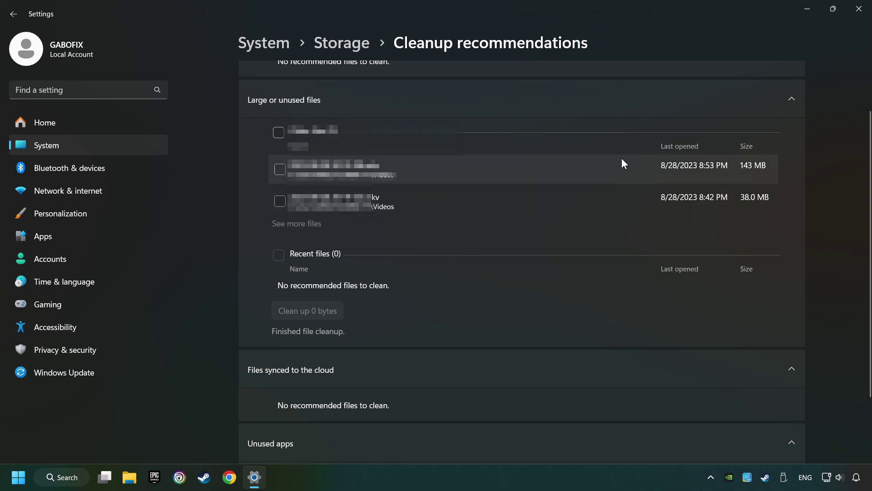
click(860, 10)
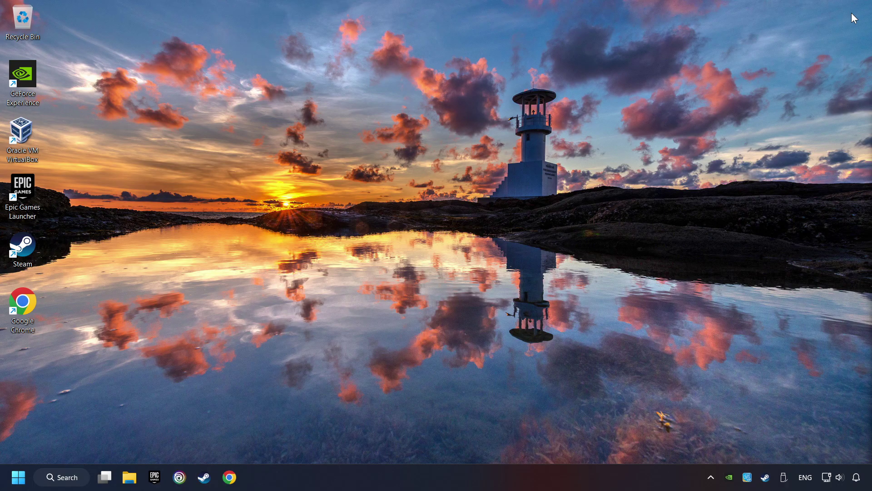
Delete everything in the %temp% folder, skipping all files still in use.
click(72, 479)
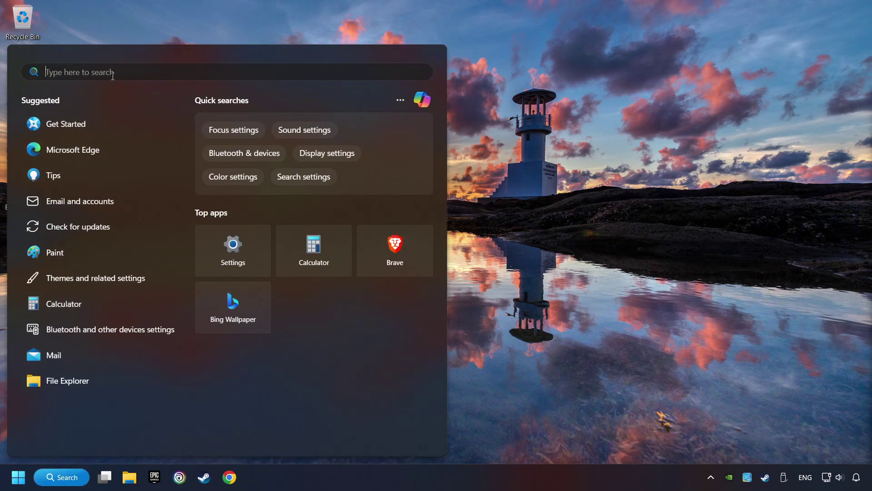
text(%appdata%)
key(BackSpace)
key(BackSpace)
key(BackSpace)
key(BackSpace)
key(BackSpace)
key(BackSpace)
key(BackSpace)
key(BackSpace)
key(BackSpace)
text(%temp%)
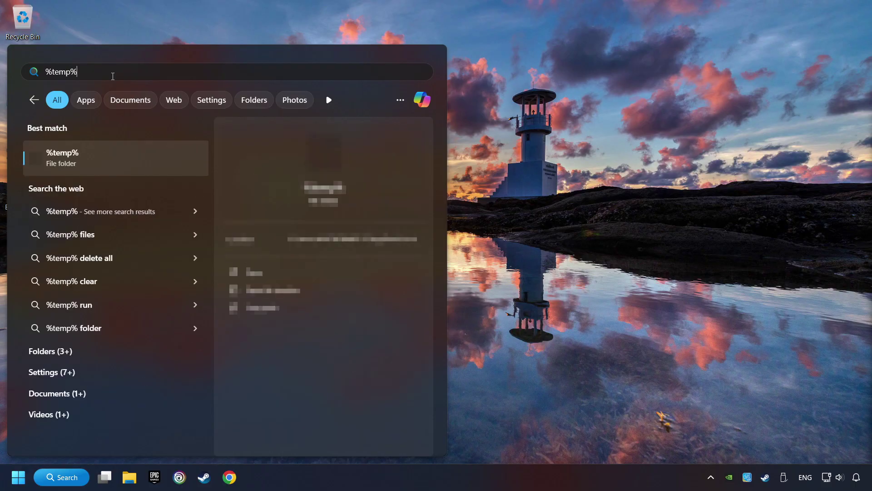
click(161, 160)
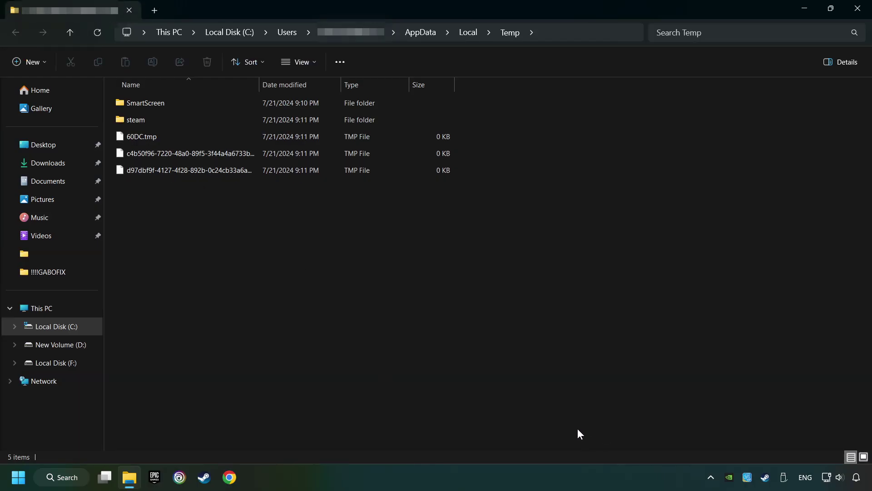
drag(577, 431, 107, 86)
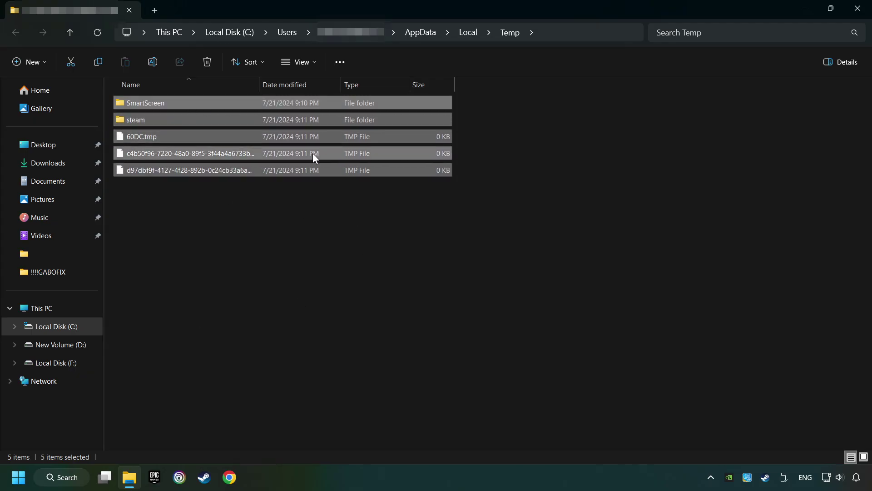
right_click(339, 134)
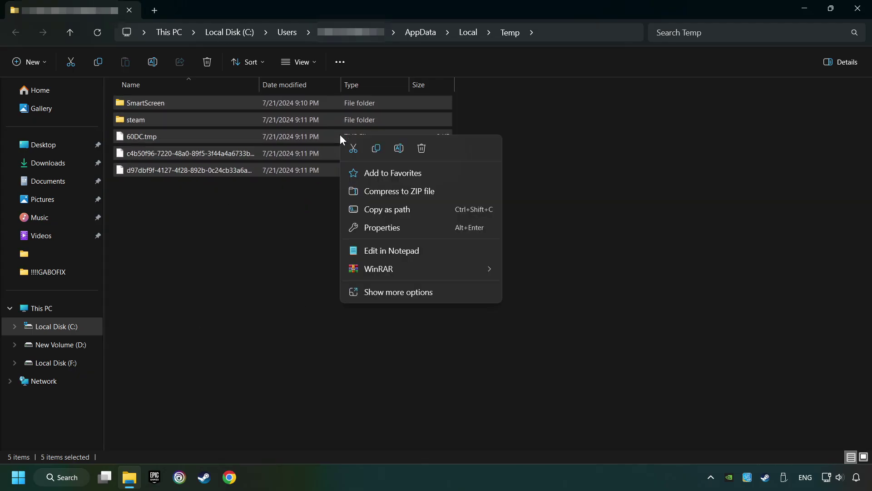
click(421, 151)
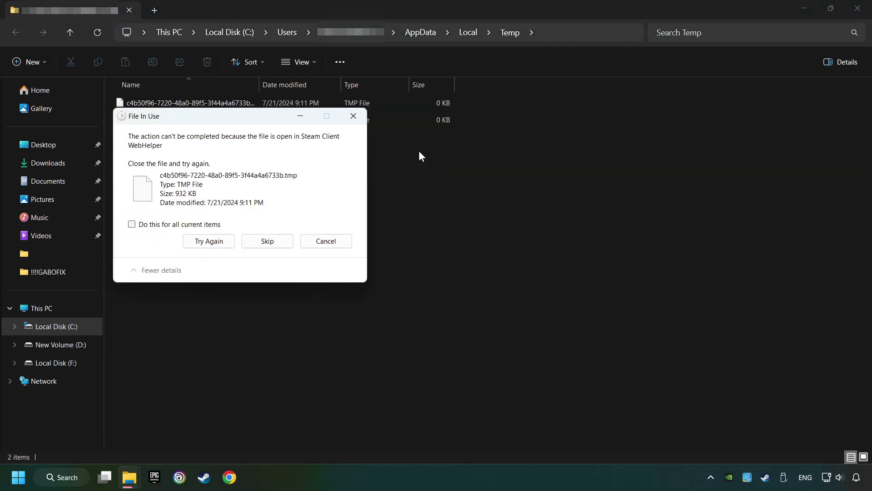
click(154, 224)
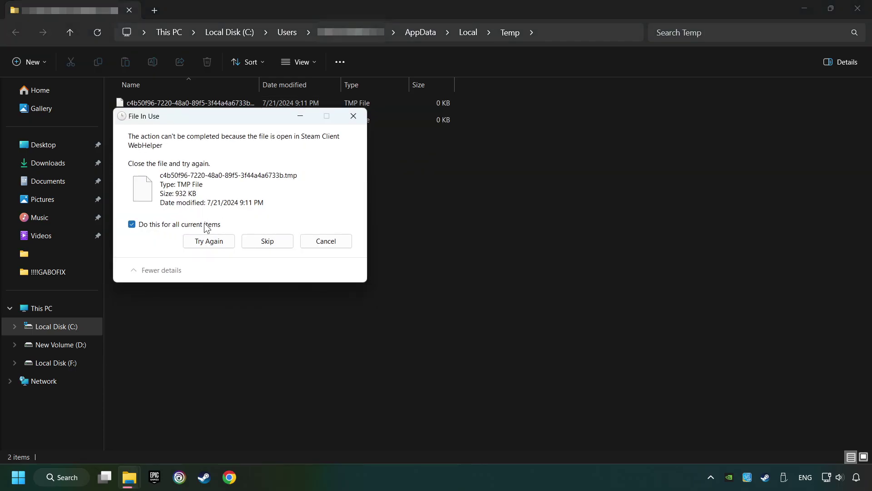
click(267, 241)
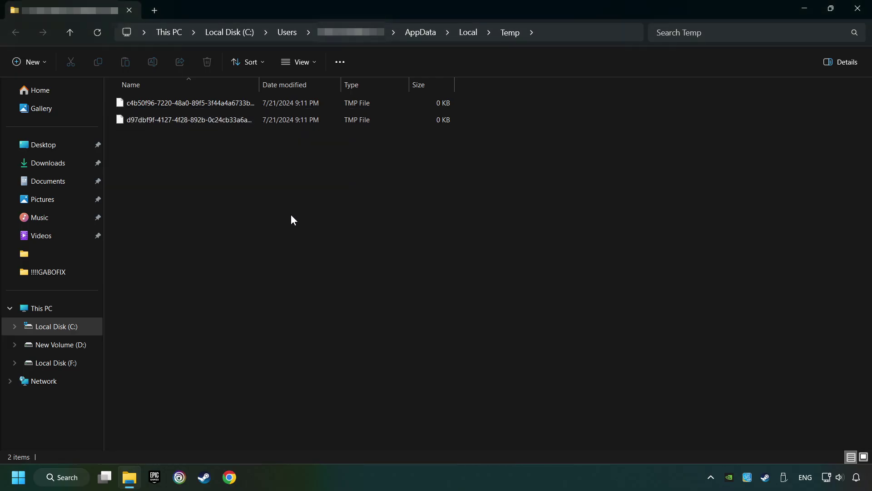
click(852, 16)
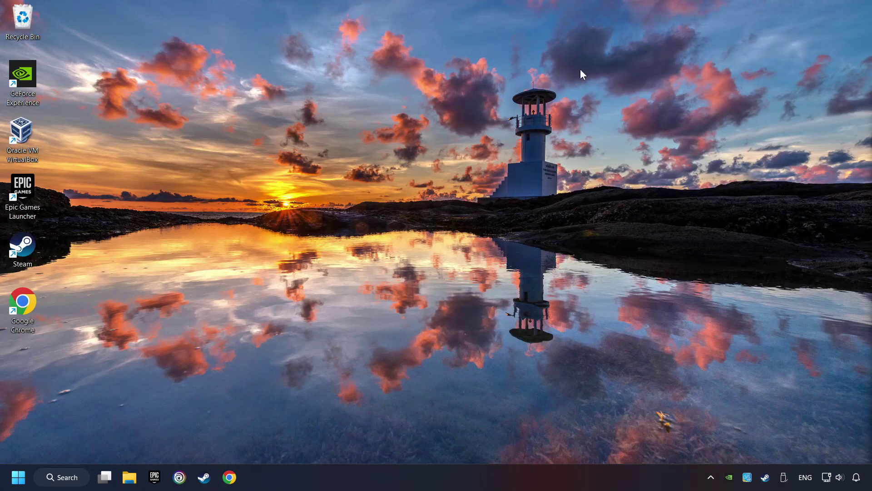
Empty the Recycle Bin from its desktop icon and confirm.
right_click(31, 26)
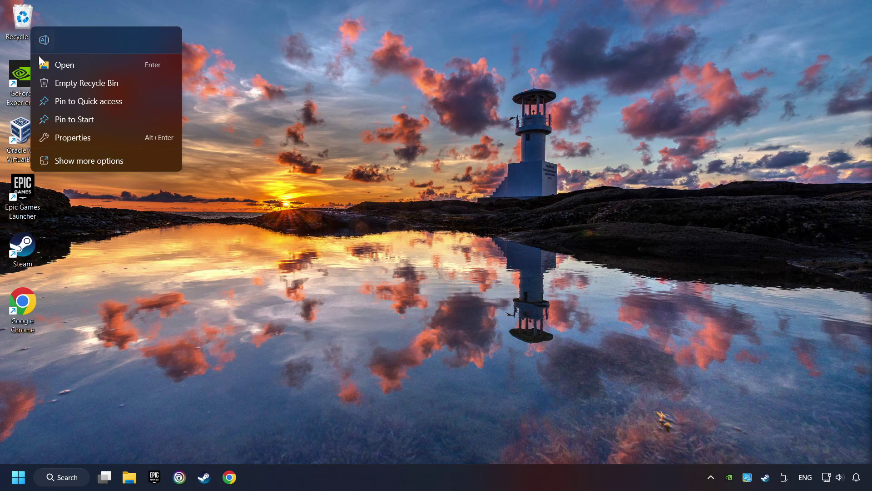
click(48, 82)
click(477, 277)
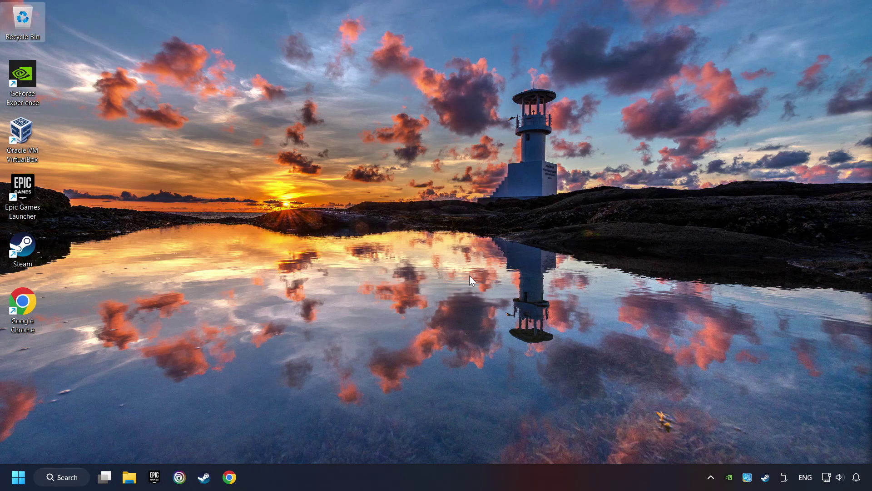
click(421, 241)
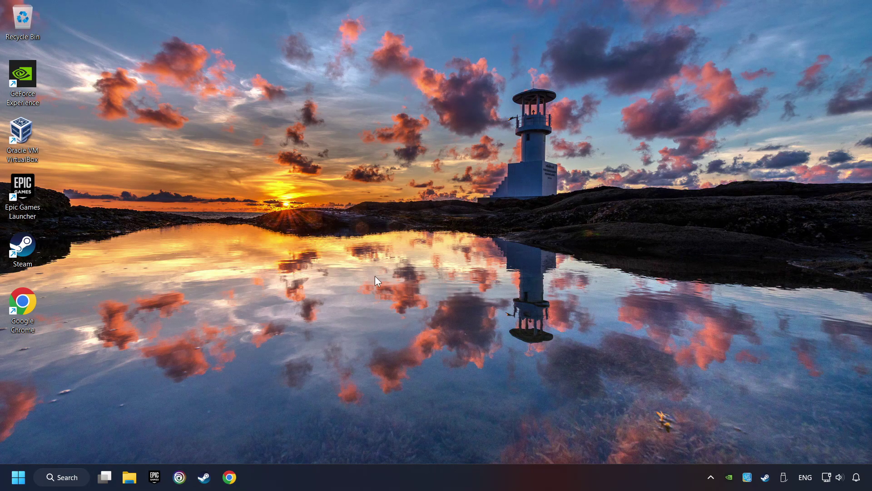
Search automatically for a newer NVIDIA GeForce GTX 1050 Ti driver; best driver already installed.
click(72, 477)
text(d)
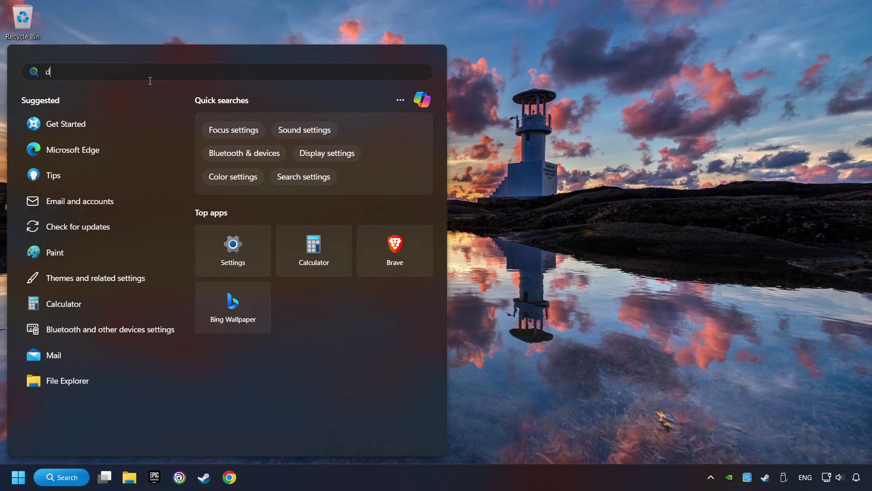
text(evice manager)
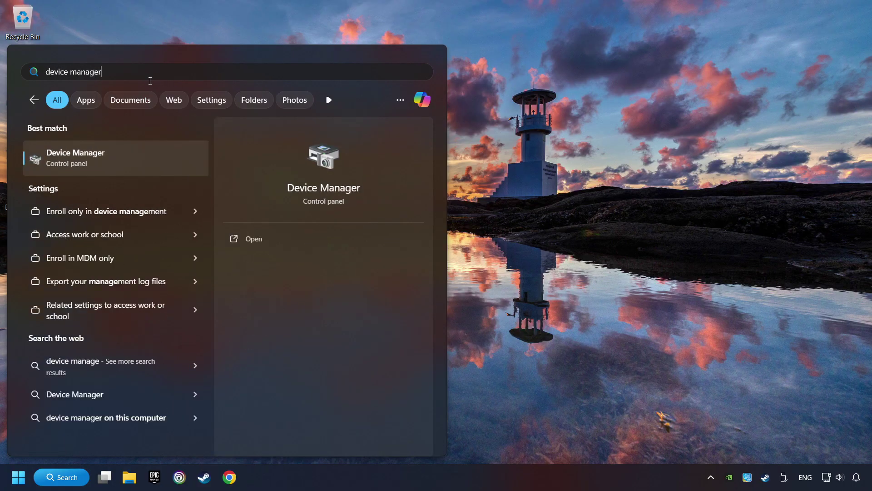
click(163, 159)
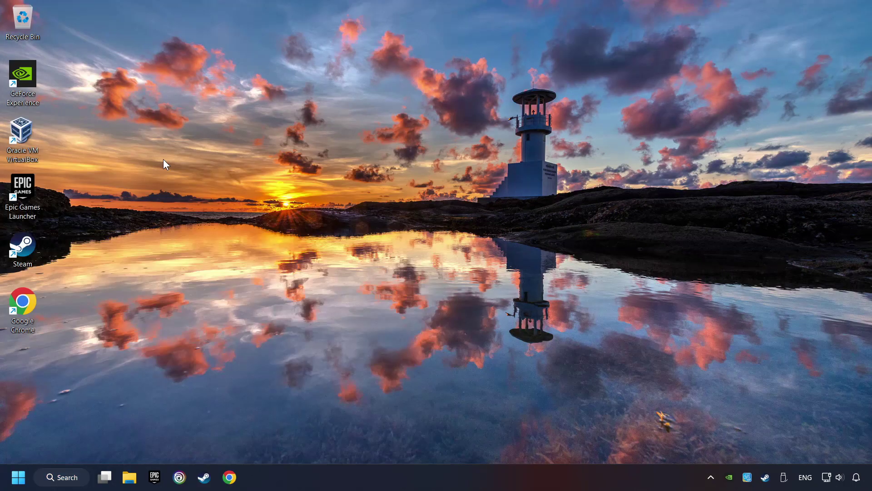
drag(191, 34, 345, 87)
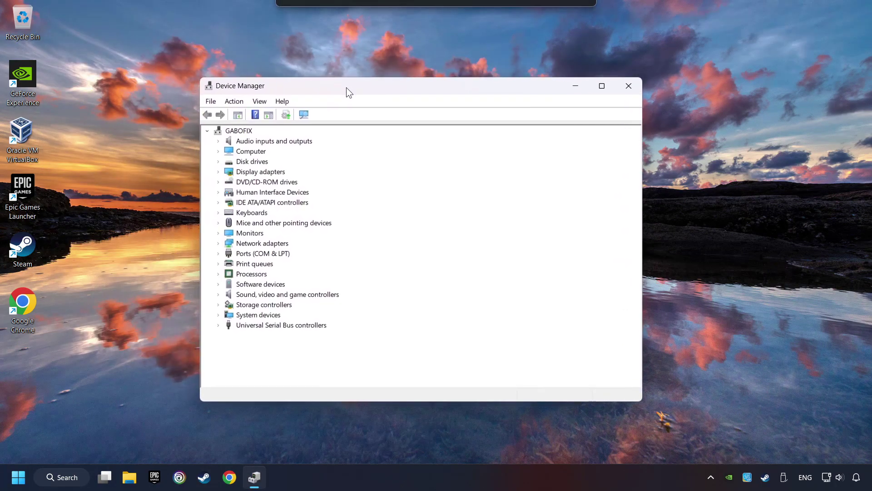
click(260, 171)
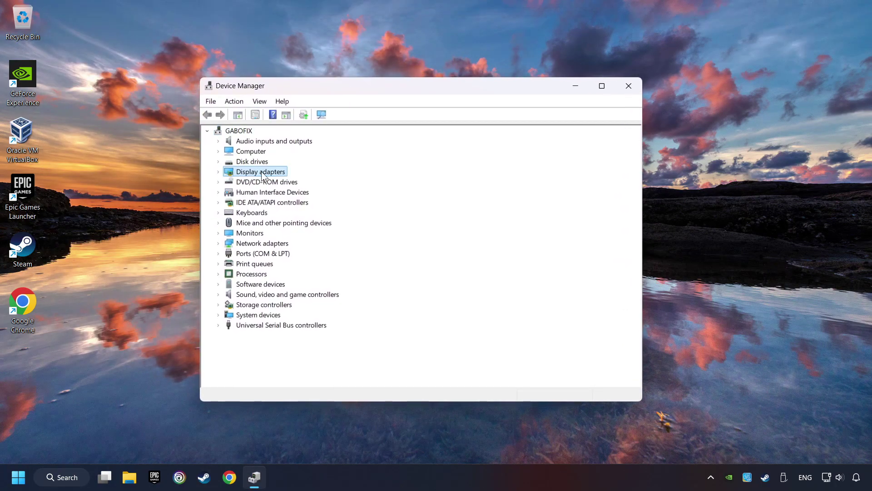
click(218, 172)
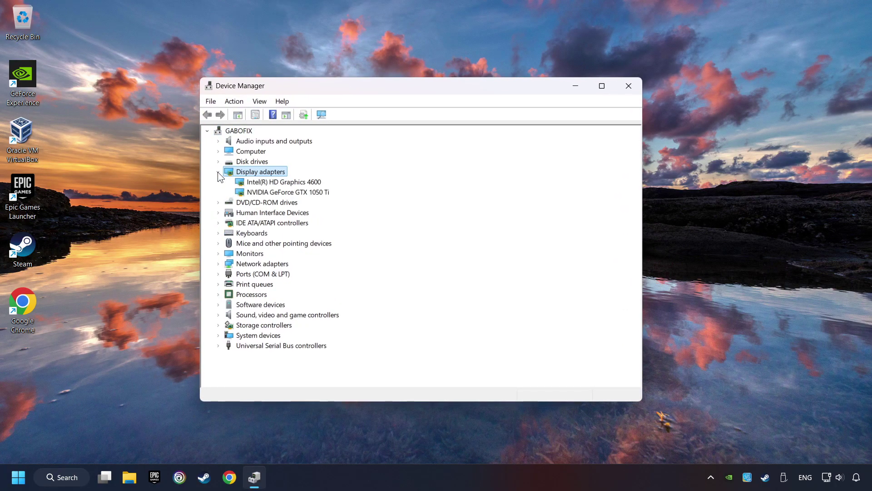
click(267, 194)
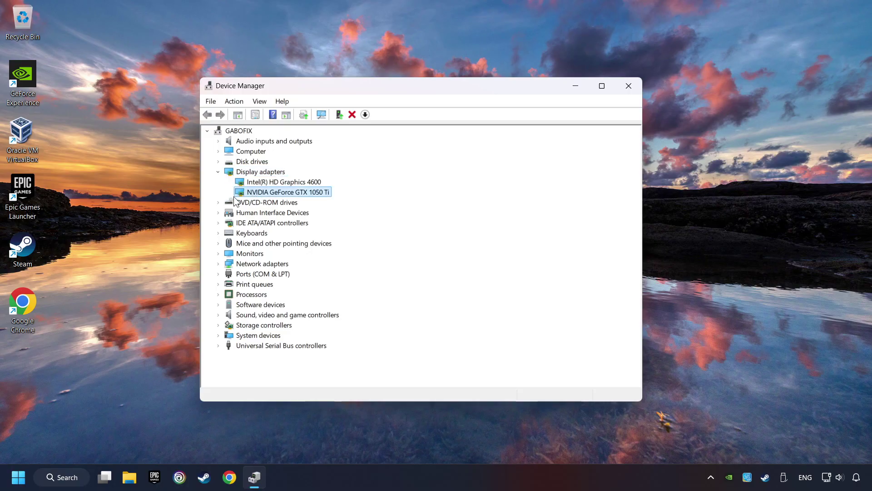
right_click(279, 192)
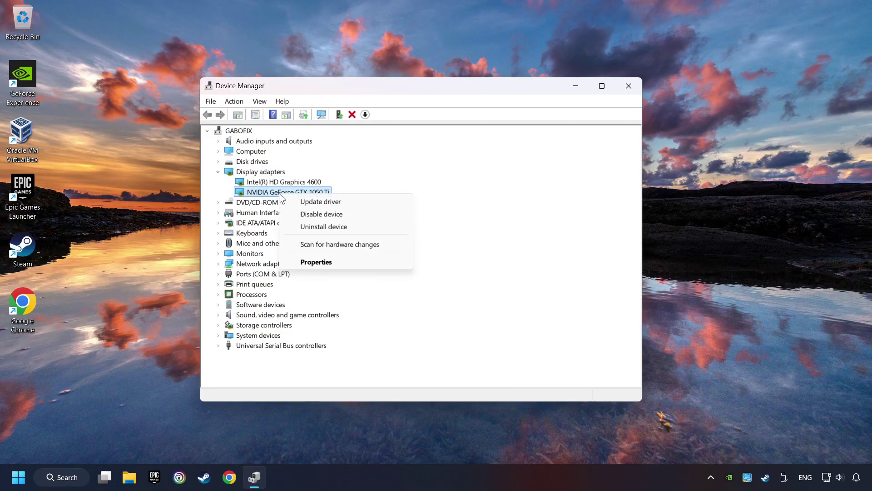
click(349, 203)
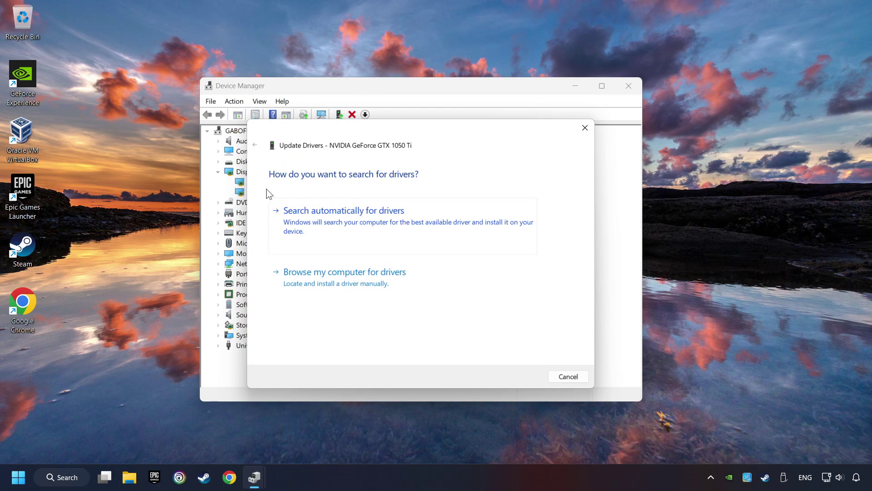
click(364, 218)
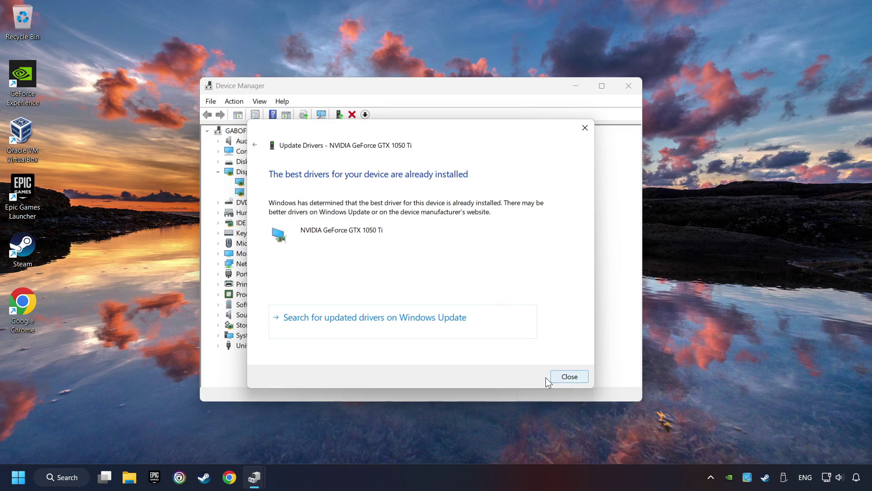
click(570, 377)
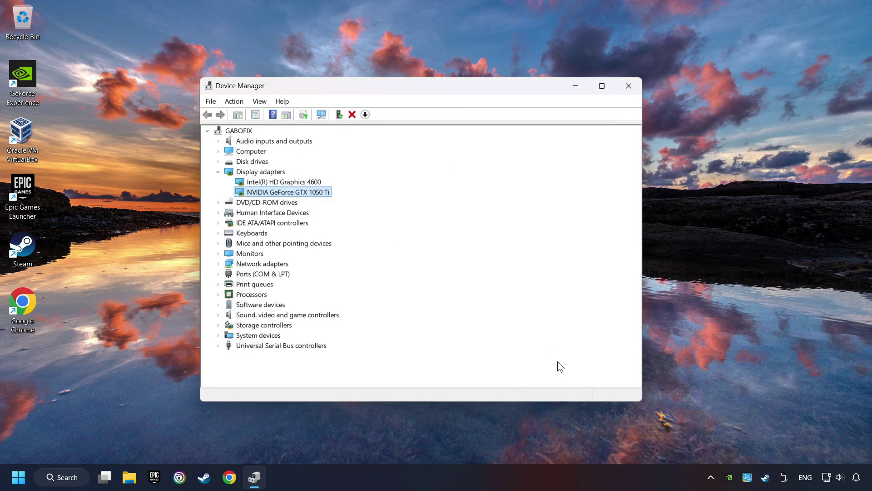
Close Device Manager and Google 'nvidia geforce driver down' in Chrome.
click(629, 89)
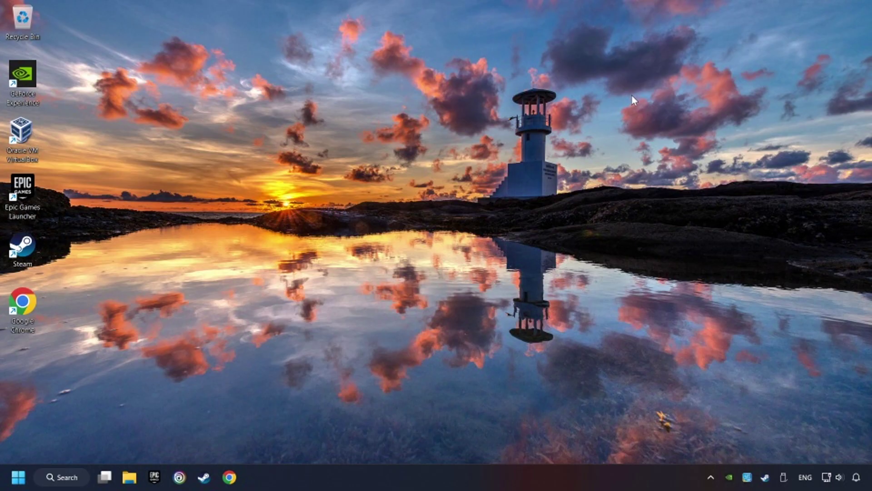
click(229, 477)
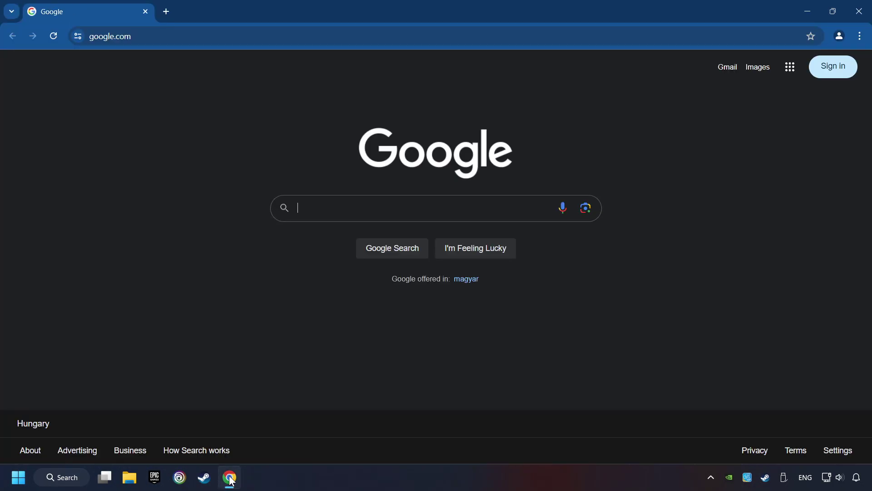
click(473, 207)
text(n)
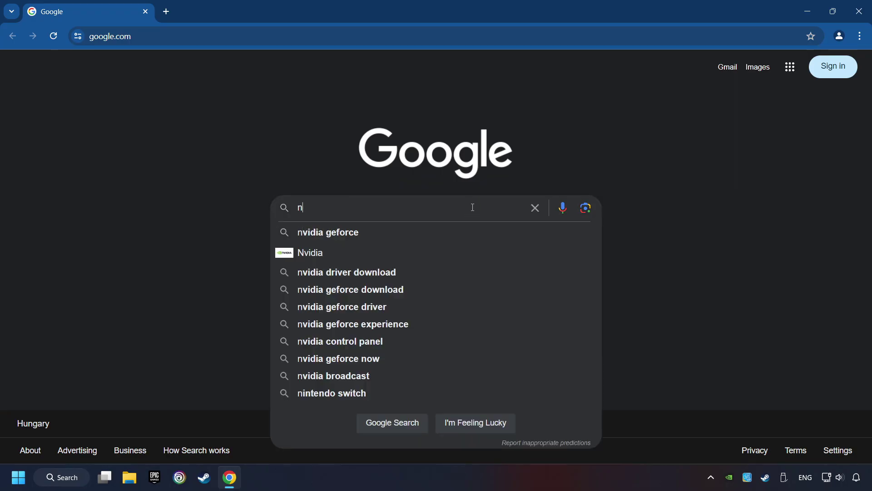
text(vidia gefo)
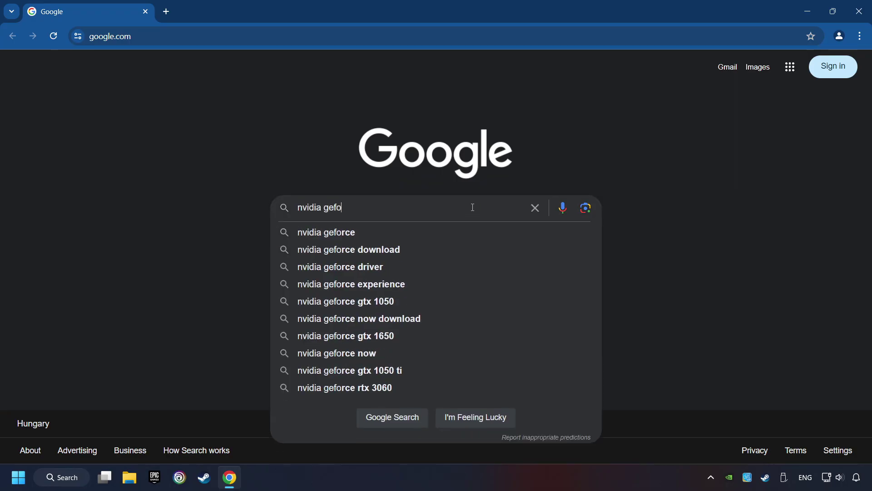
text(rce driver download)
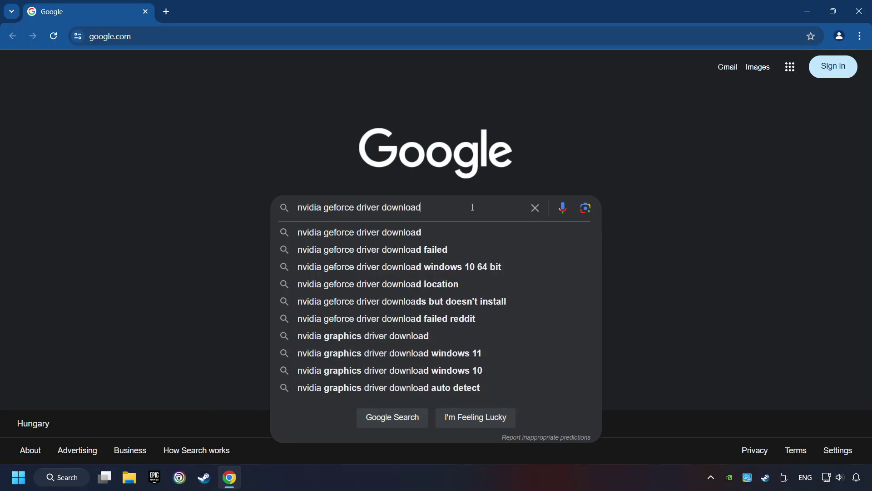
key(Return)
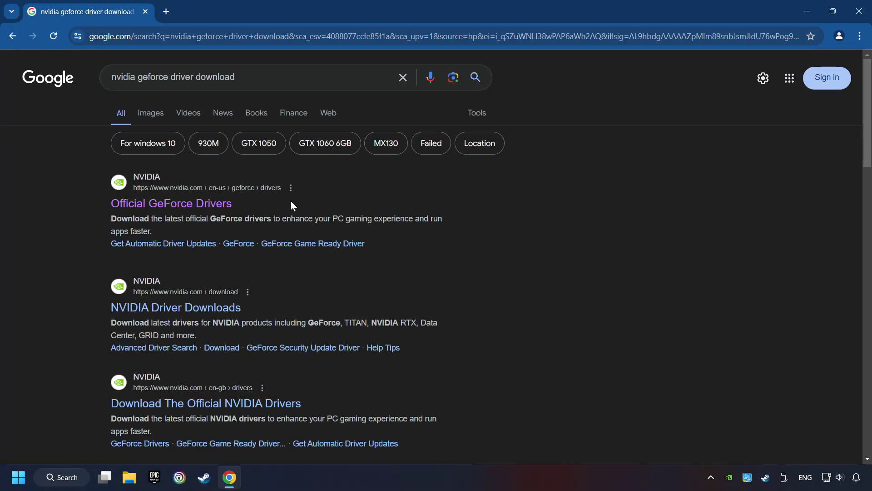
Download GeForce_Experience_v3.28.0.417.exe from the official GeForce drivers page and run it.
click(183, 205)
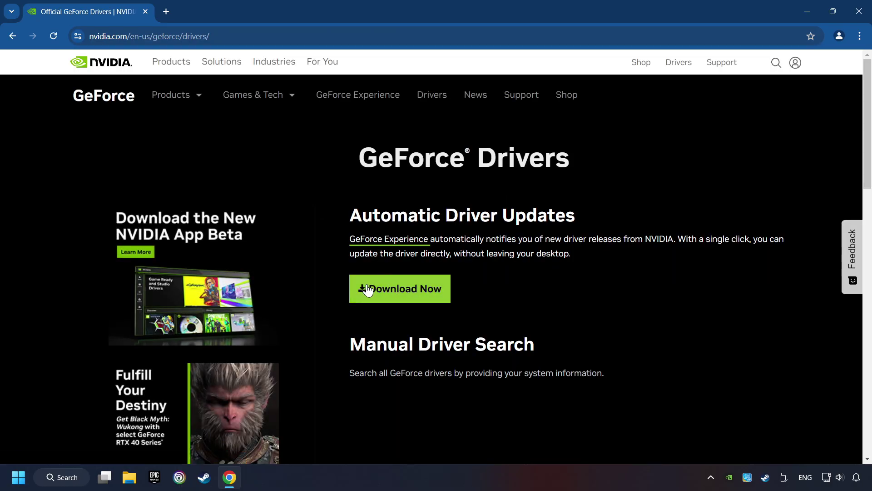
click(408, 294)
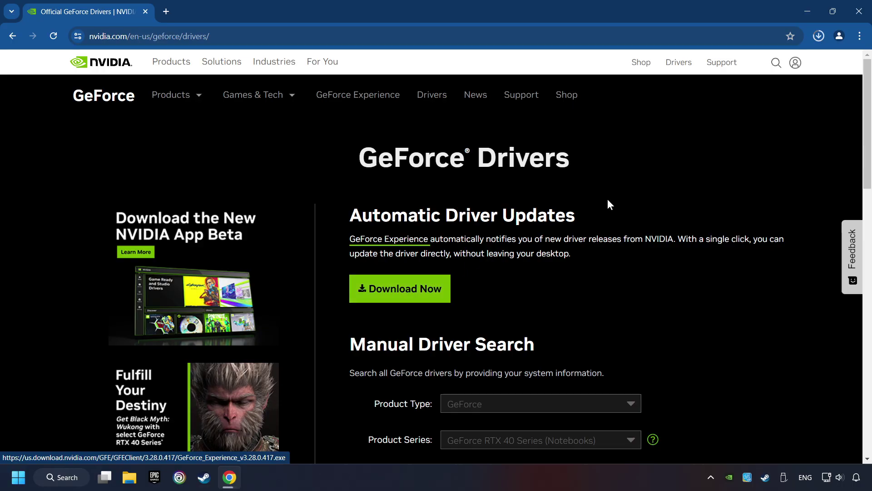
click(819, 36)
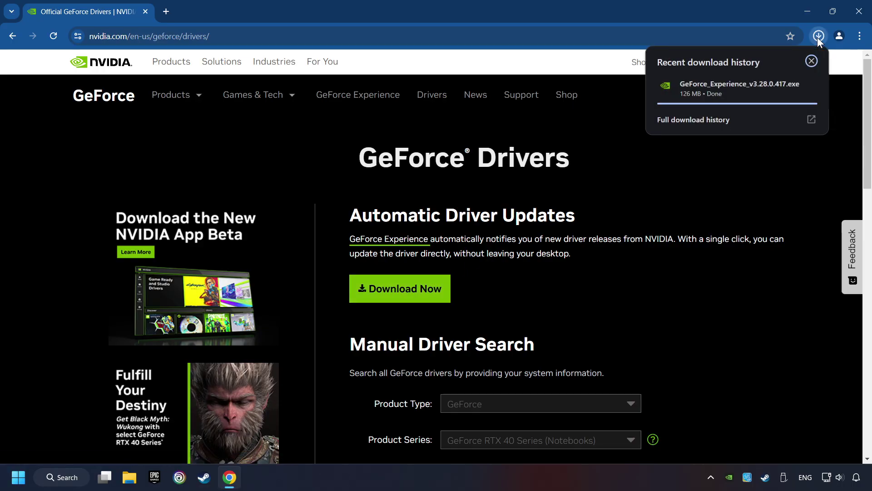
click(737, 88)
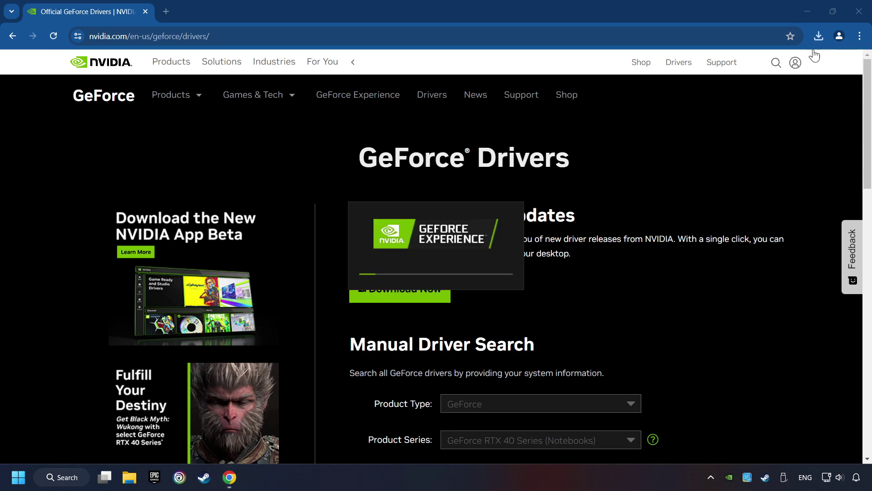
click(859, 11)
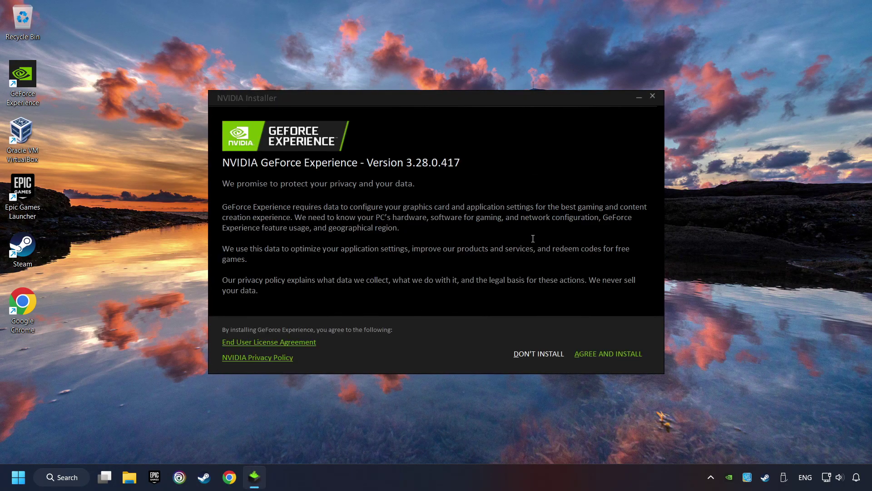
Install GeForce Experience, confirm Game Ready Driver 556.12 is current, then close it.
click(619, 353)
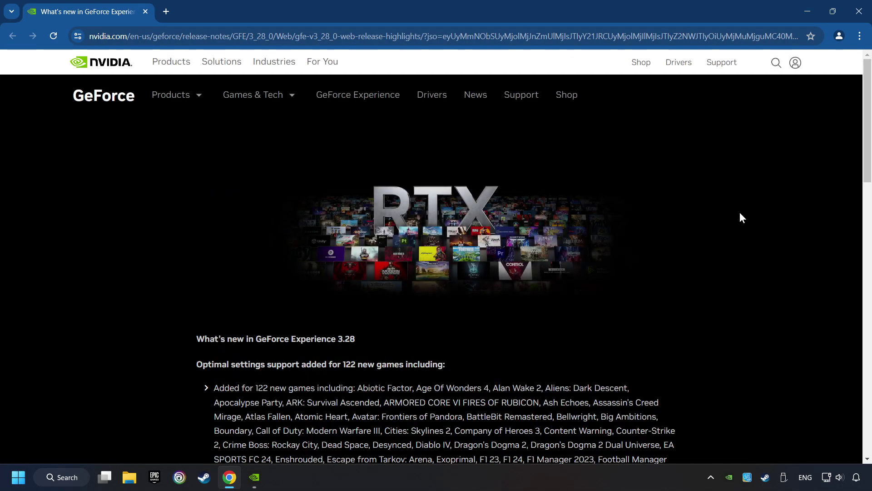
click(859, 12)
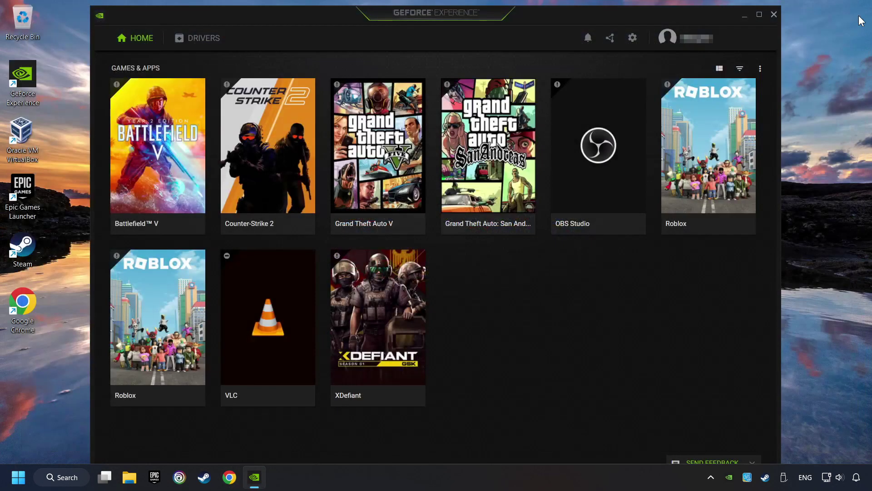
click(203, 40)
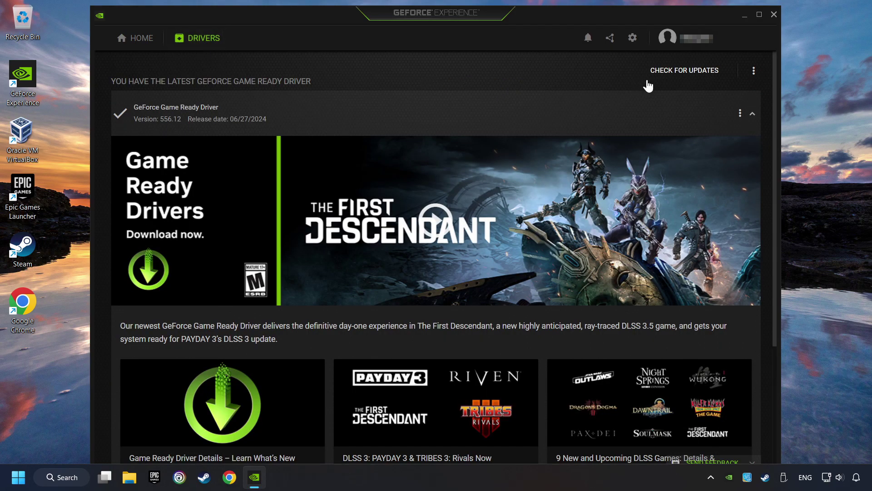
click(696, 79)
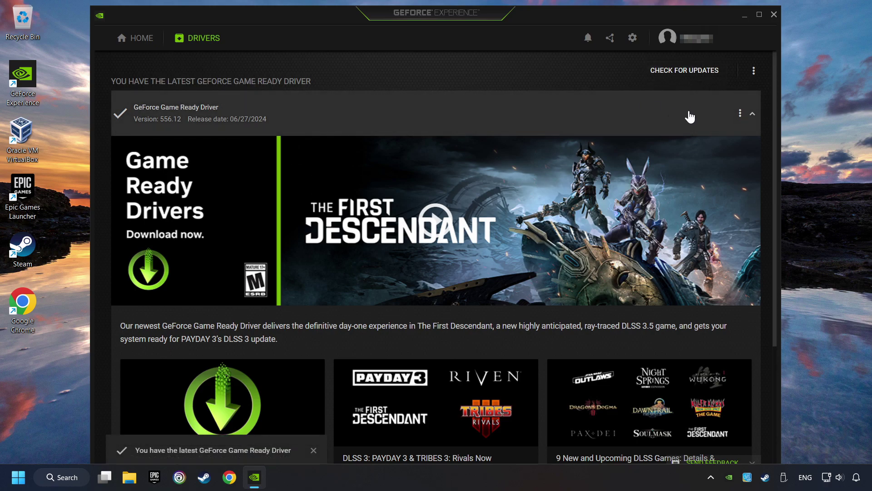
click(774, 15)
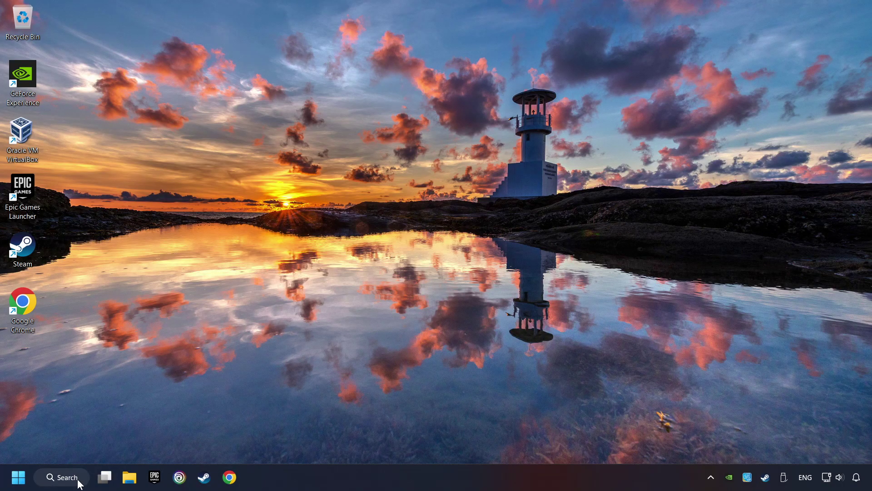
Search Windows for 'graphics settings' and open the System > Display > Graphics page.
click(57, 477)
text(gr)
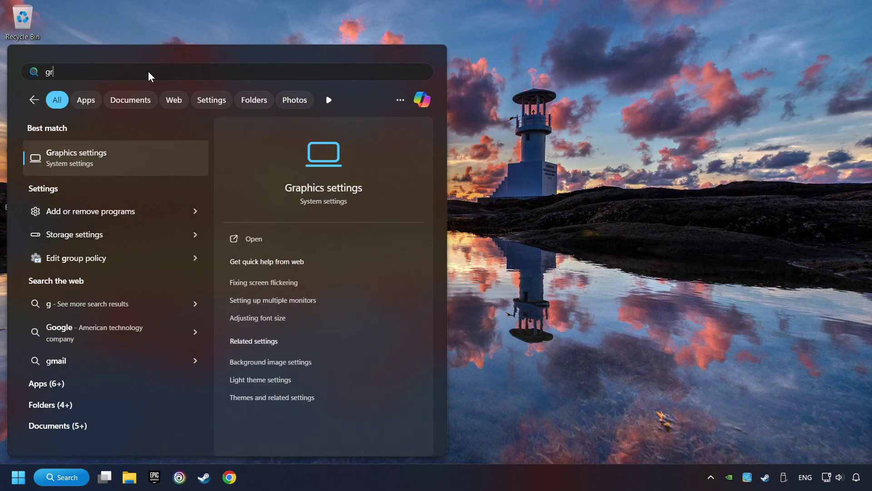
text(aphics settings)
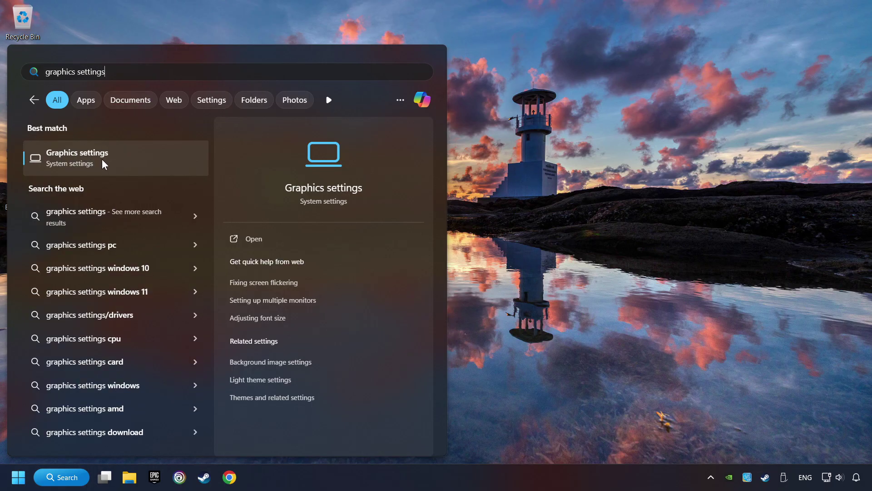
click(156, 158)
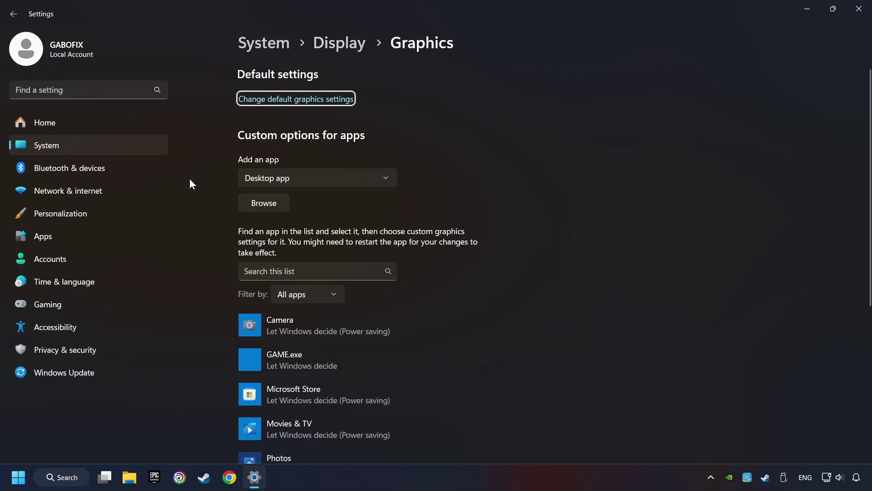
Start adding a desktop app via Browse, cancel it, and expand the existing GAME.exe entry.
scroll(215, 203, down, 3)
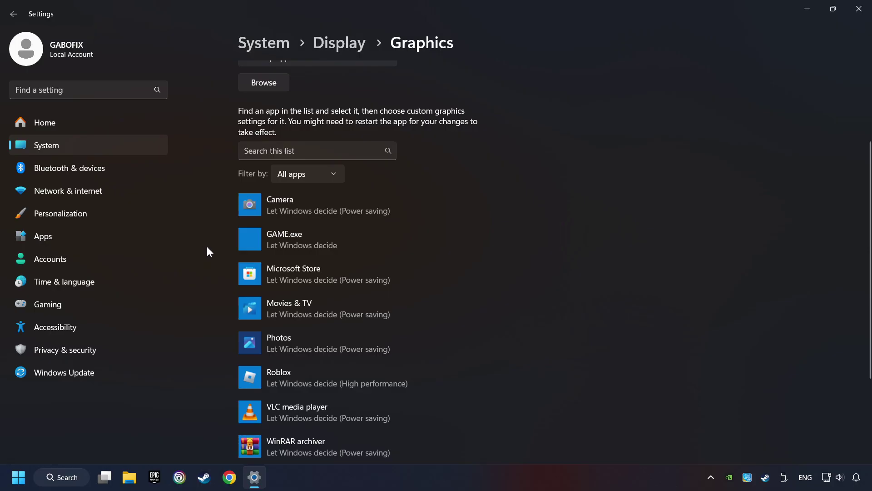
scroll(206, 247, up, 3)
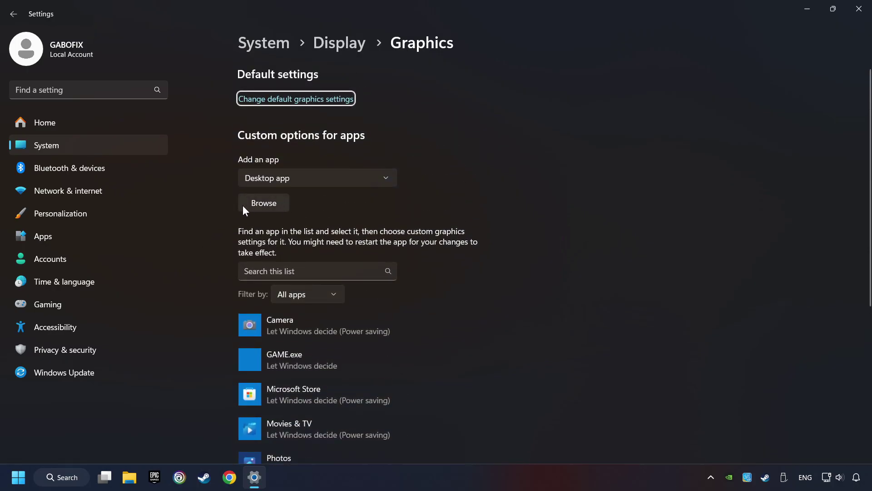
click(273, 205)
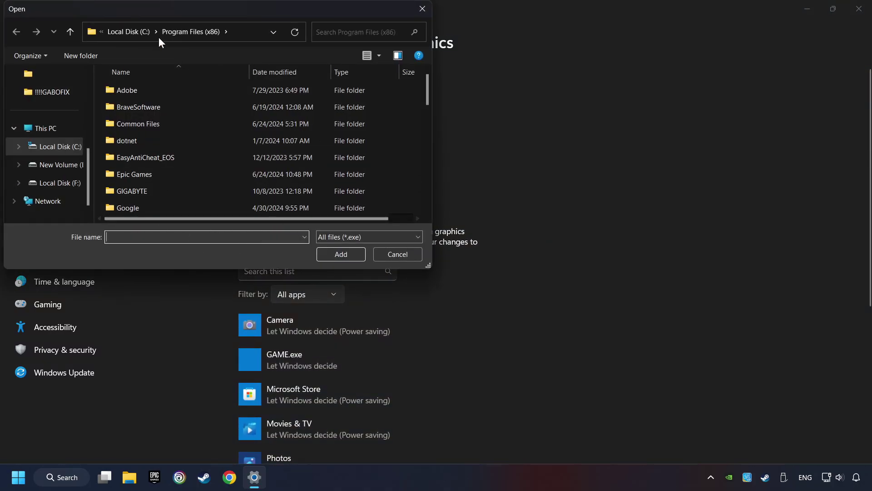
click(422, 9)
scroll(194, 219, down, 3)
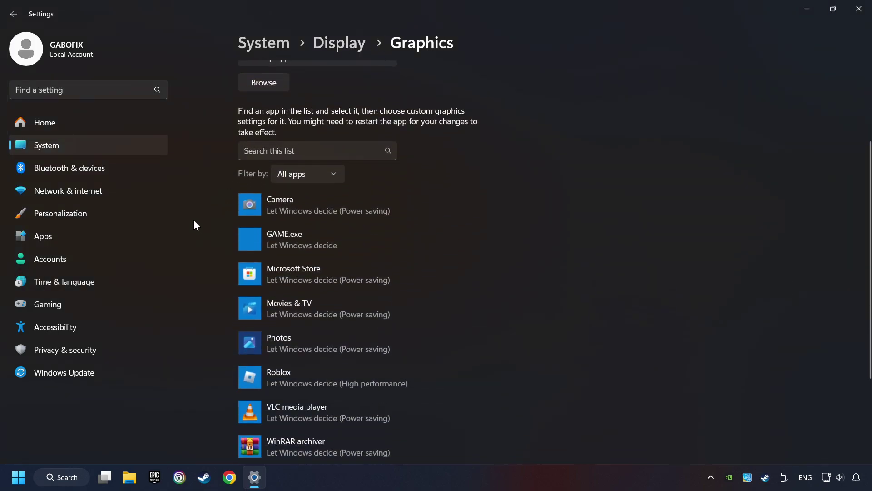
click(285, 236)
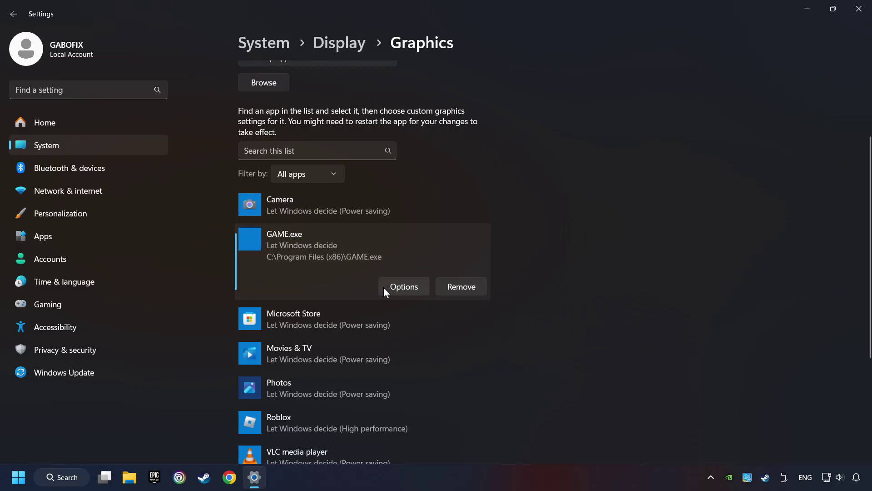
Save GAME.exe's graphics preference as High performance, then close Settings.
click(408, 286)
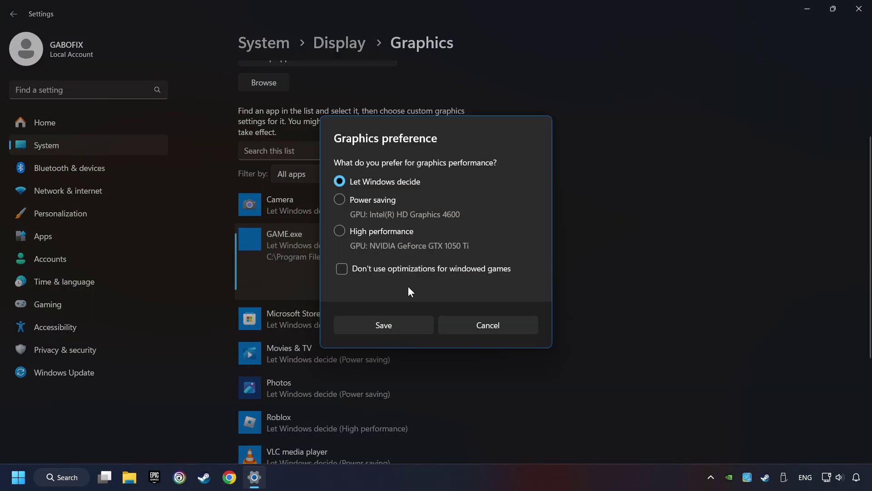
click(339, 230)
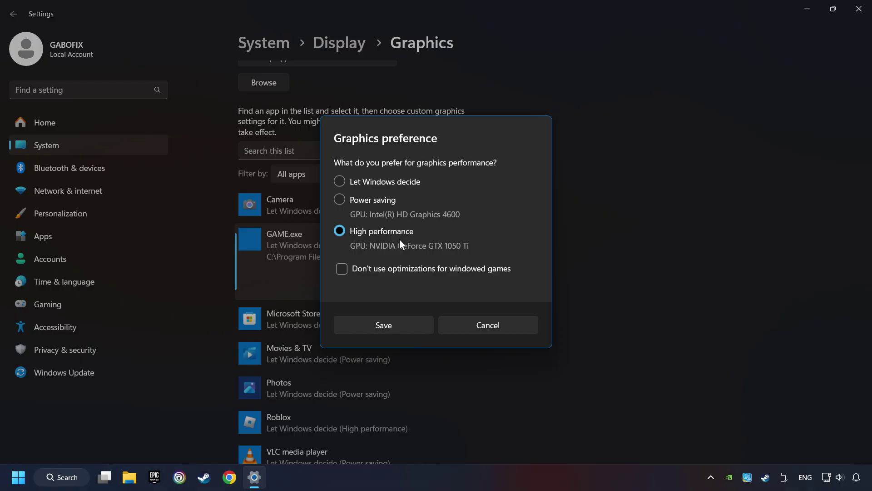
click(392, 324)
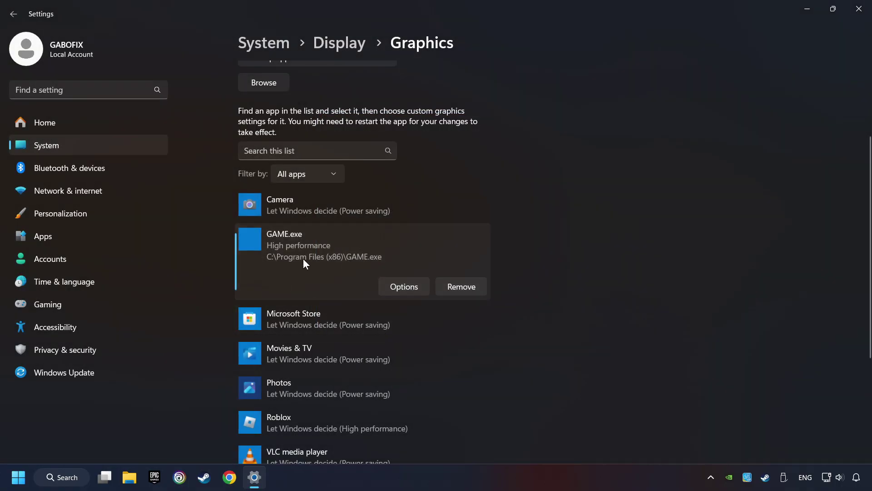
click(859, 13)
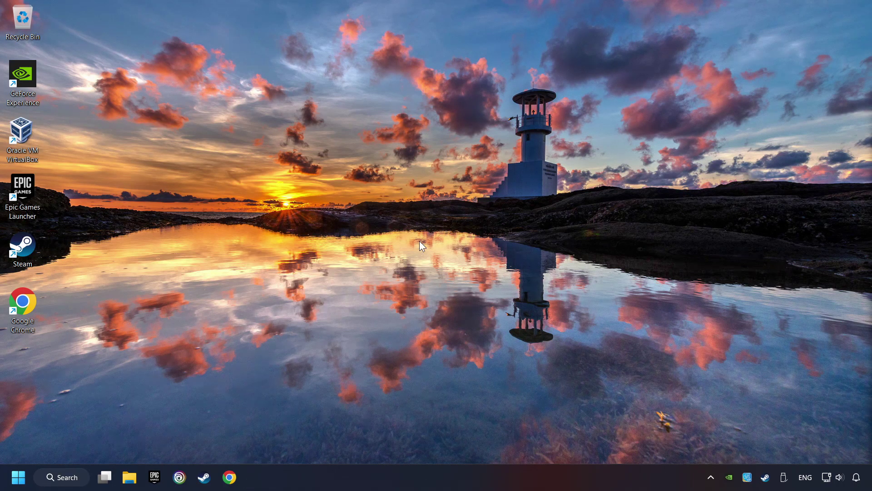
Launch NVIDIA Control Panel from the desktop context menu and scroll the Manage 3D Settings global list.
right_click(405, 193)
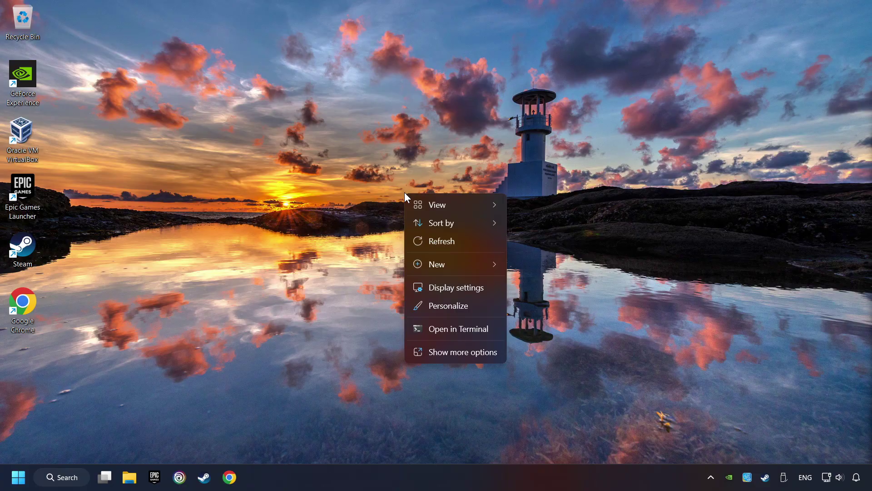
click(459, 352)
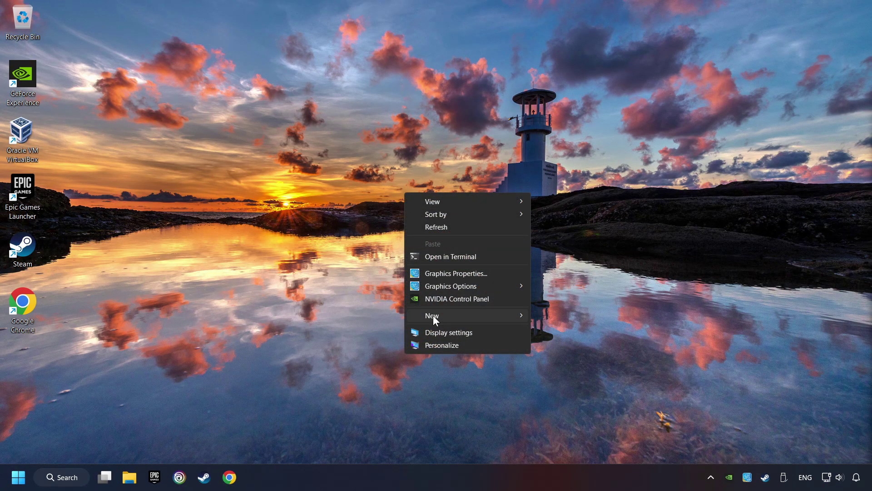
click(503, 299)
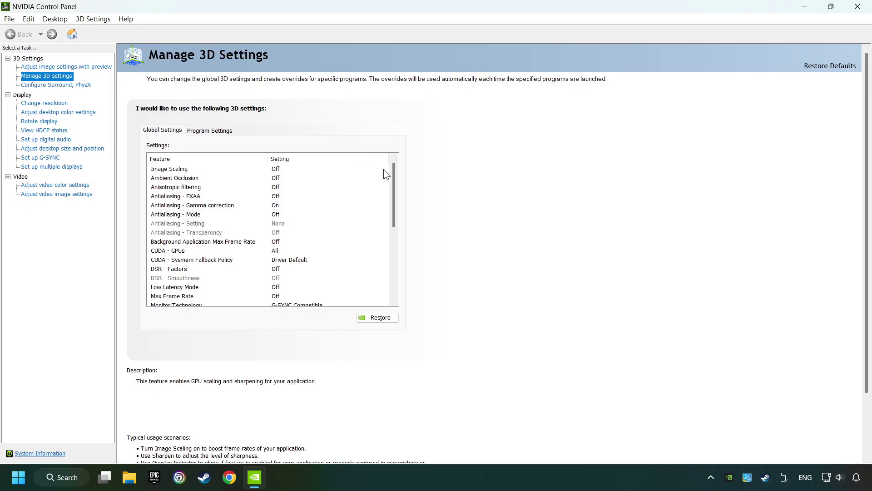
drag(393, 178, 392, 225)
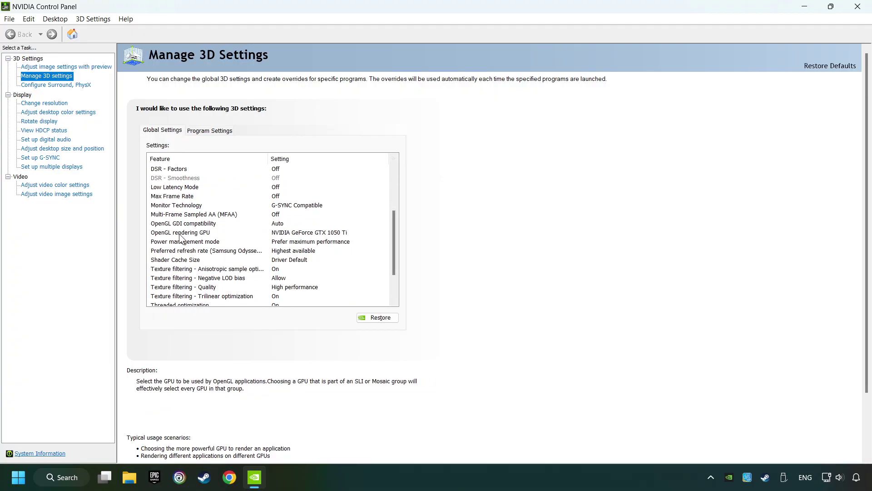
Keep OpenGL rendering GPU on GeForce GTX 1050 Ti and Power management at Prefer maximum performance.
click(160, 233)
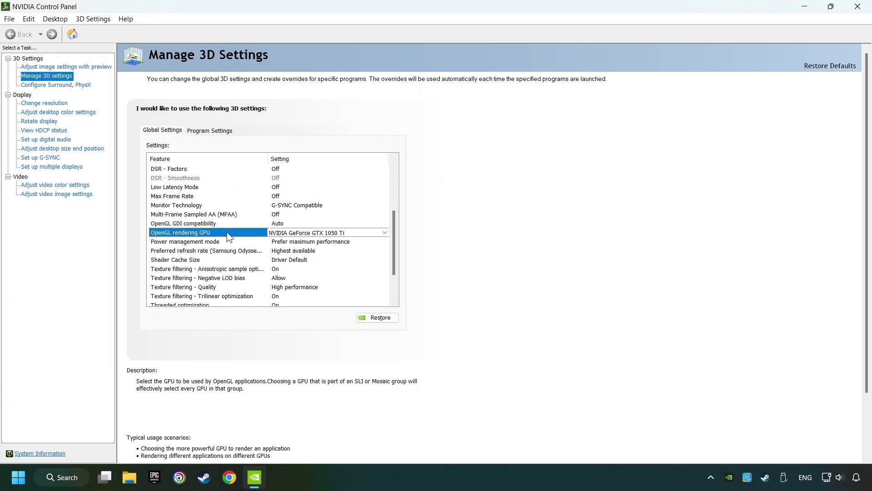
click(322, 232)
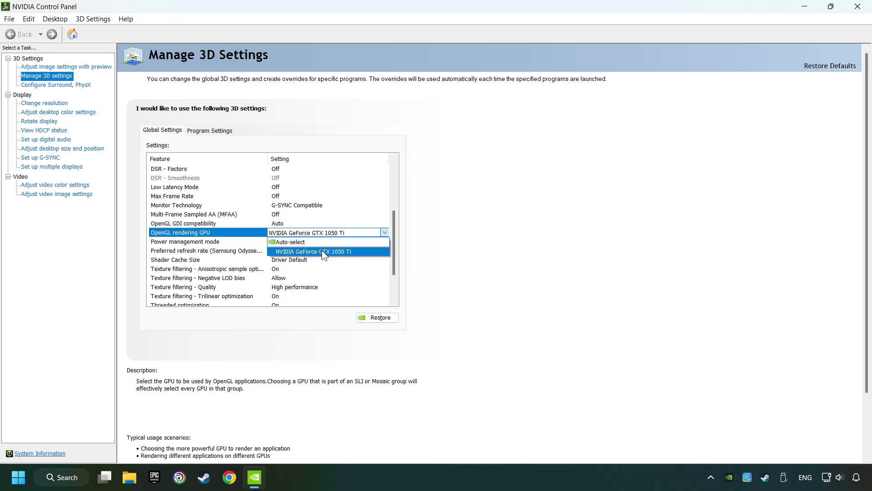
click(337, 250)
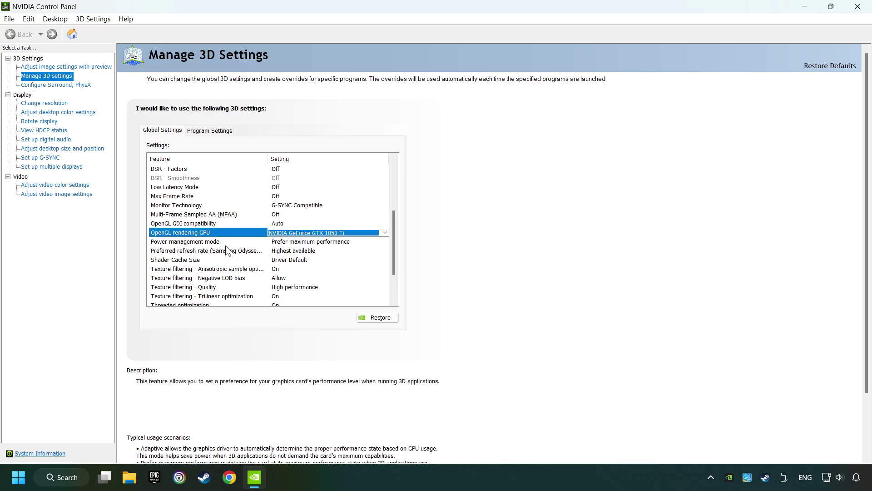
click(202, 243)
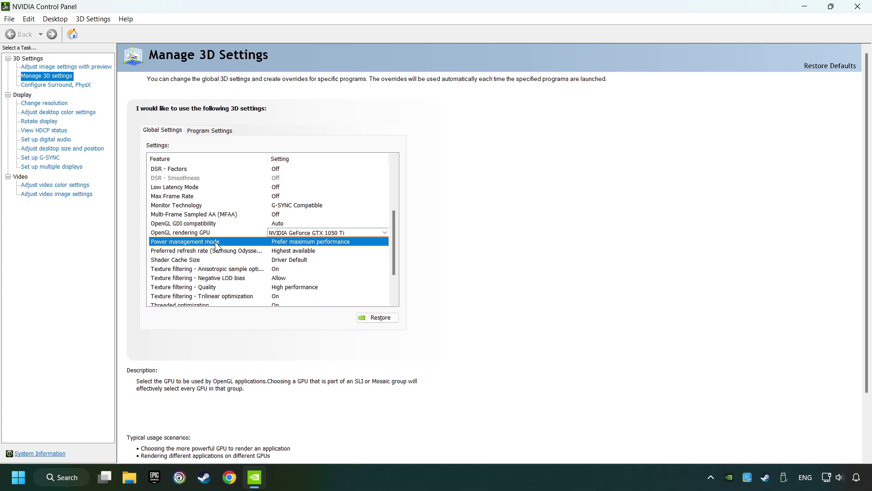
click(297, 243)
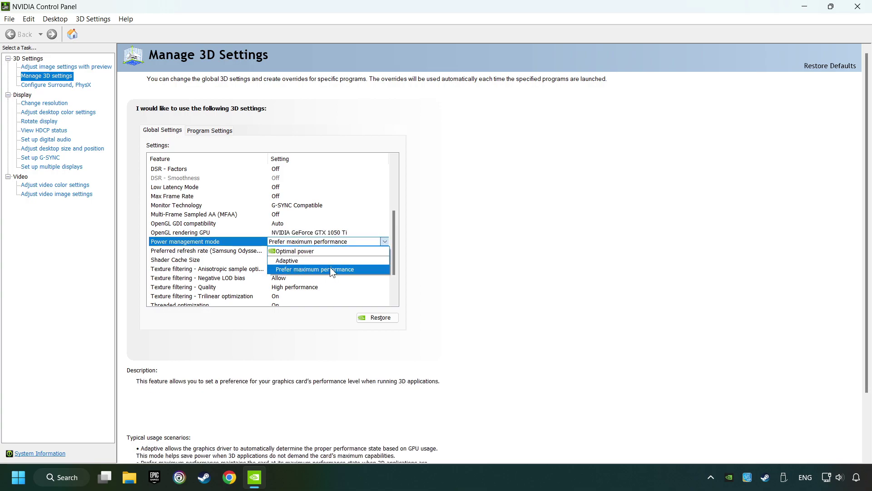
click(313, 268)
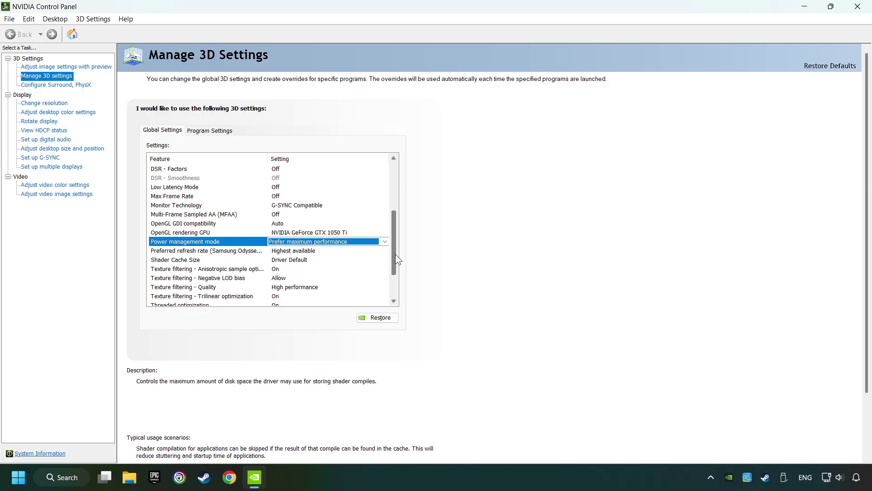
drag(395, 255, 394, 271)
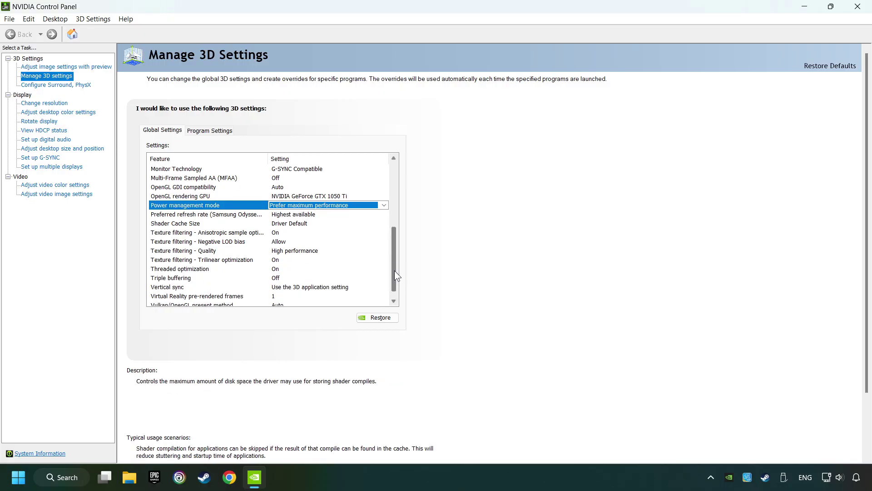
Set Texture filtering - Quality to High performance, turn Vertical sync Off, and apply.
click(189, 253)
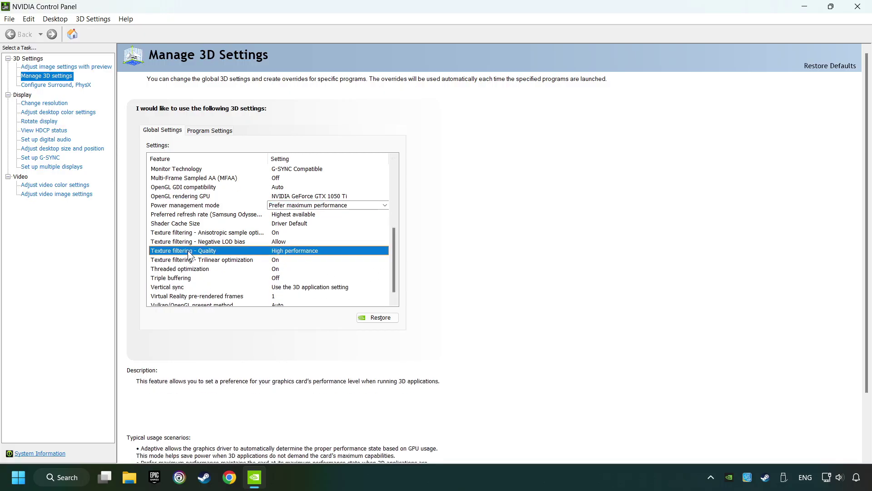
click(313, 252)
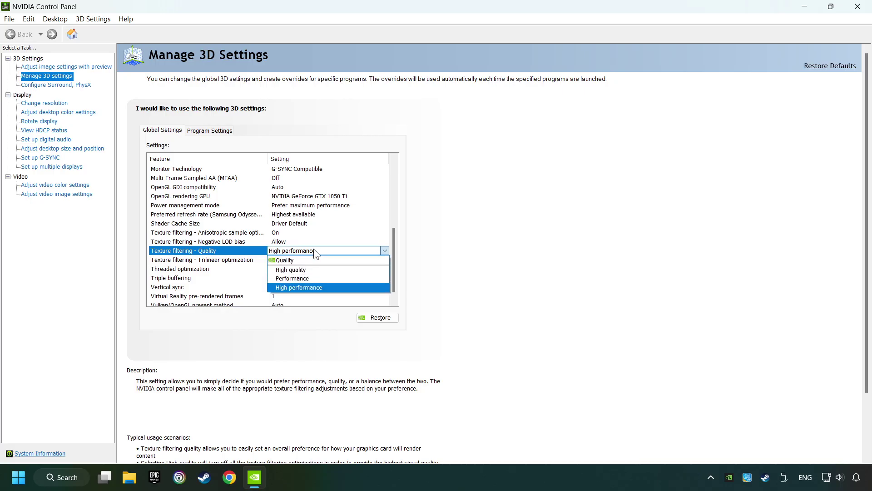
click(323, 287)
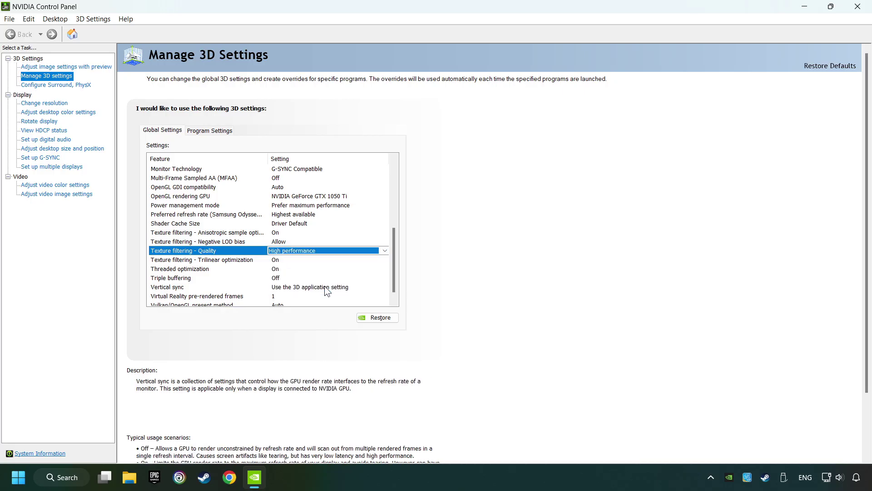
scroll(394, 255, down, 1)
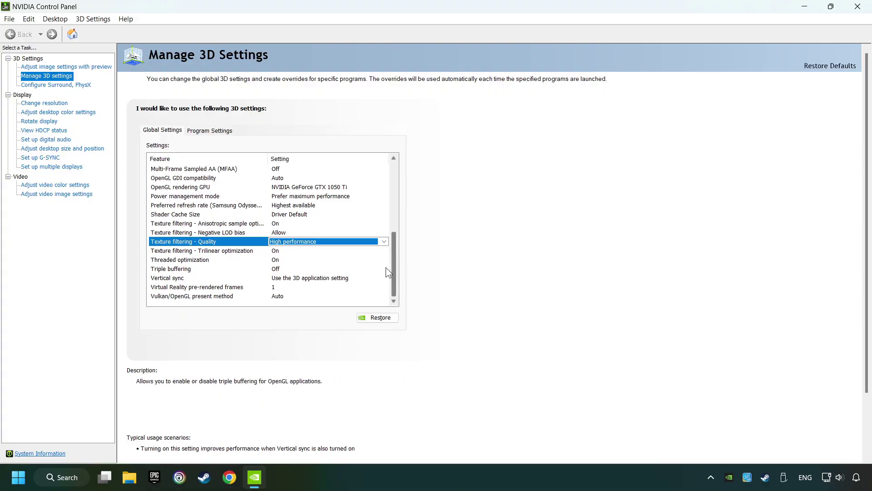
click(299, 278)
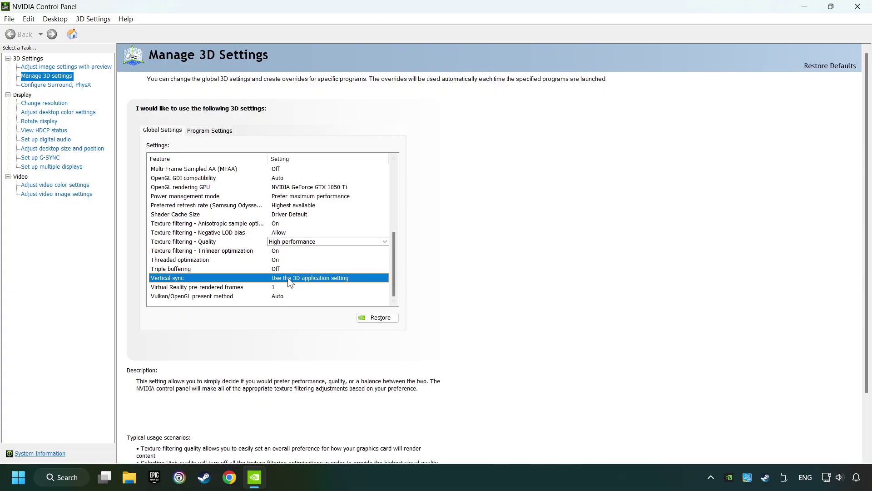
click(288, 277)
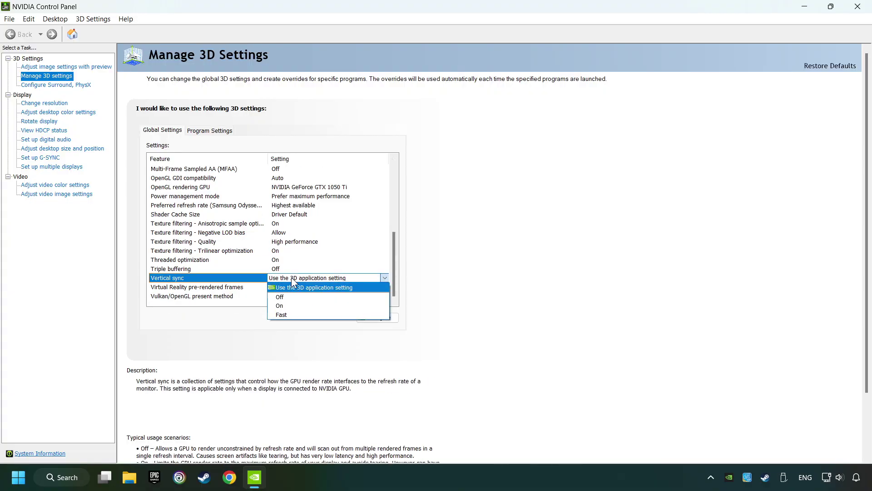
click(304, 296)
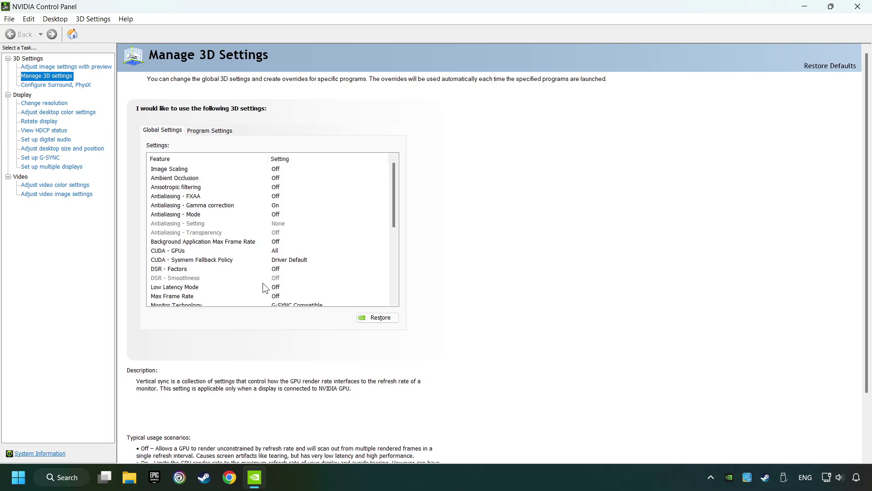
scroll(396, 232, down, 1)
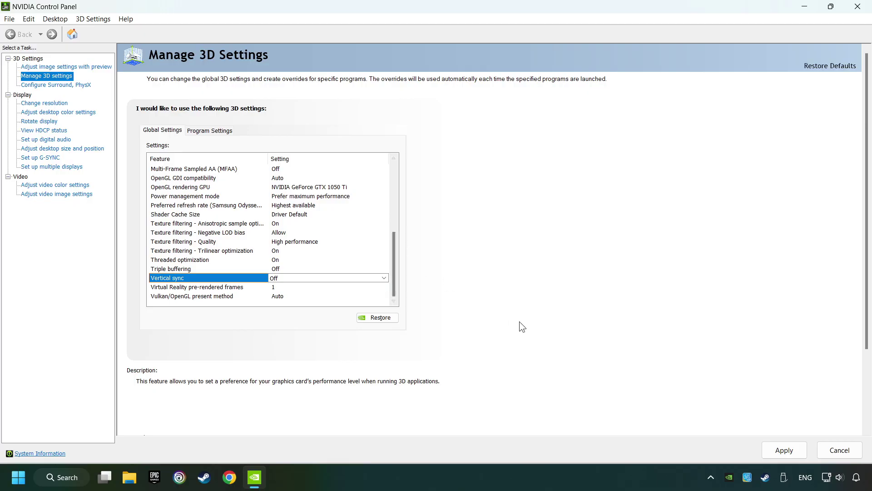
click(778, 446)
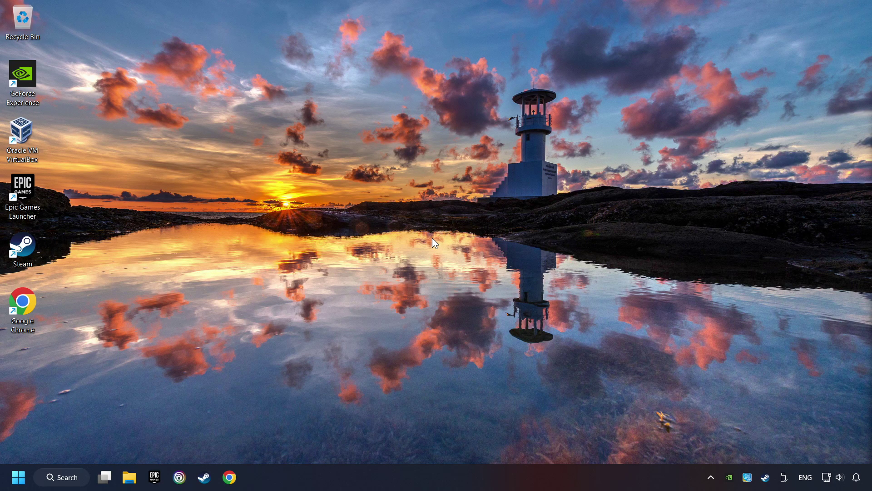
Open System Configuration via 'msc' search and set the boot advanced options to 8 processors.
click(69, 477)
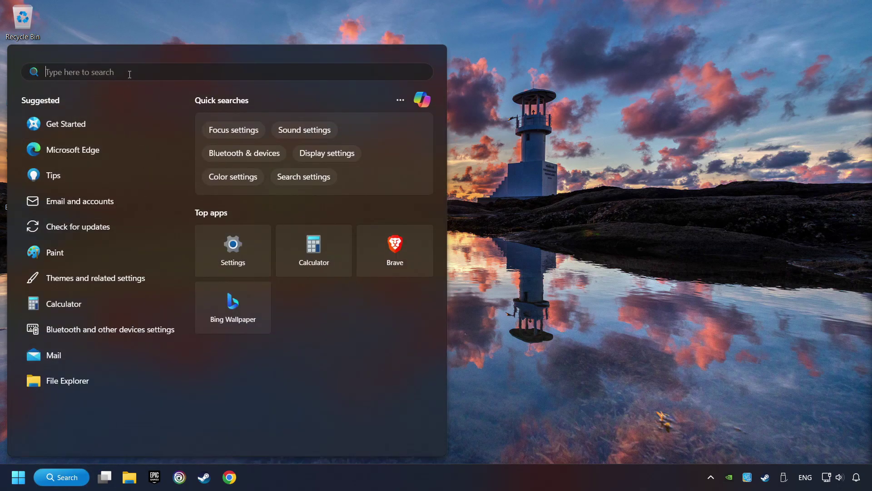
text(msc)
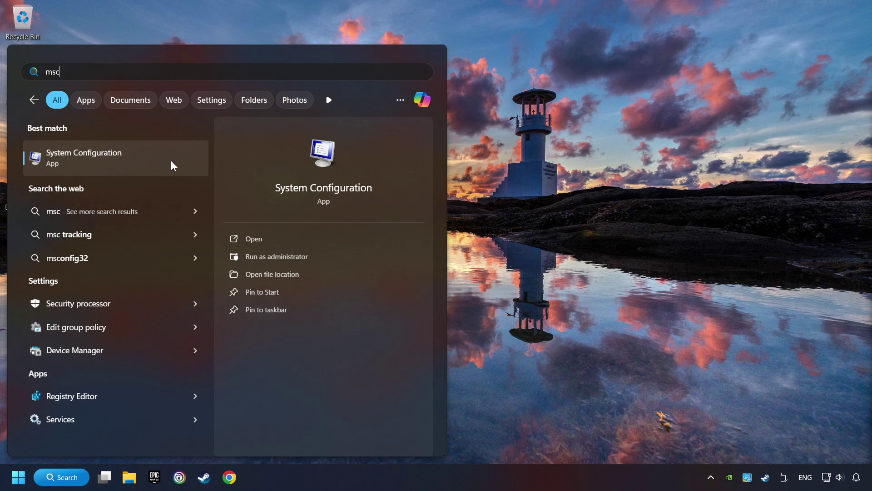
click(171, 159)
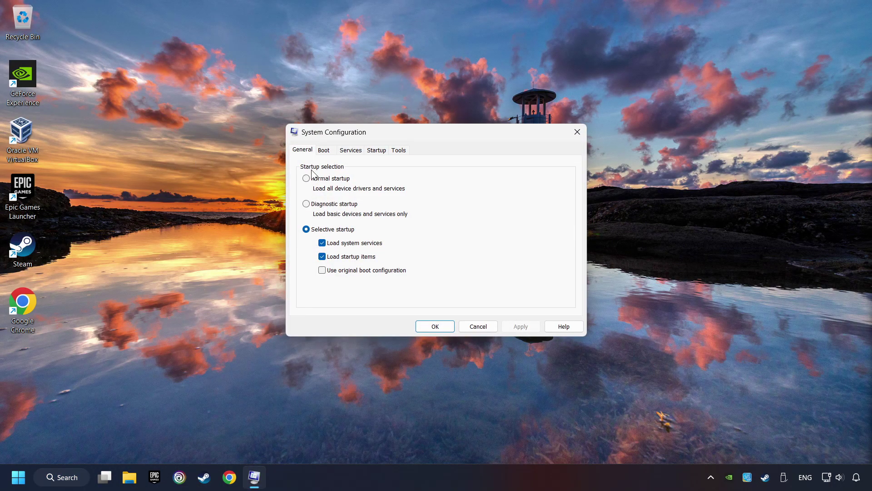
click(325, 152)
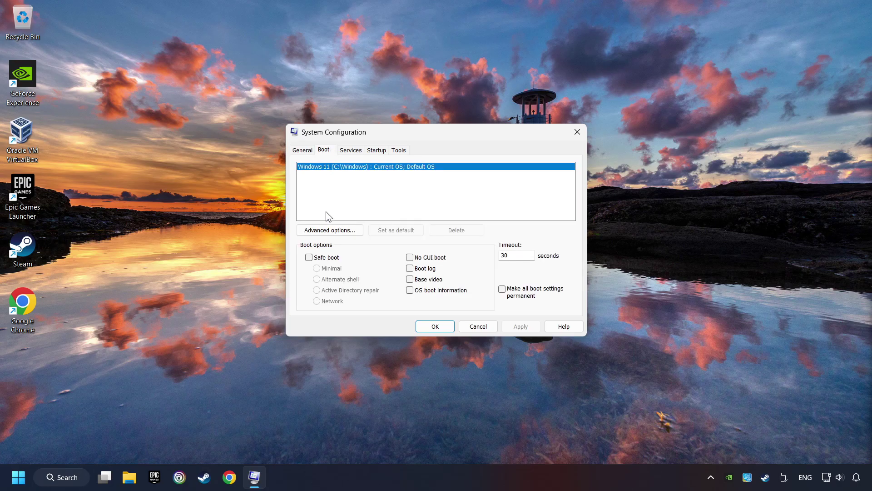
click(360, 233)
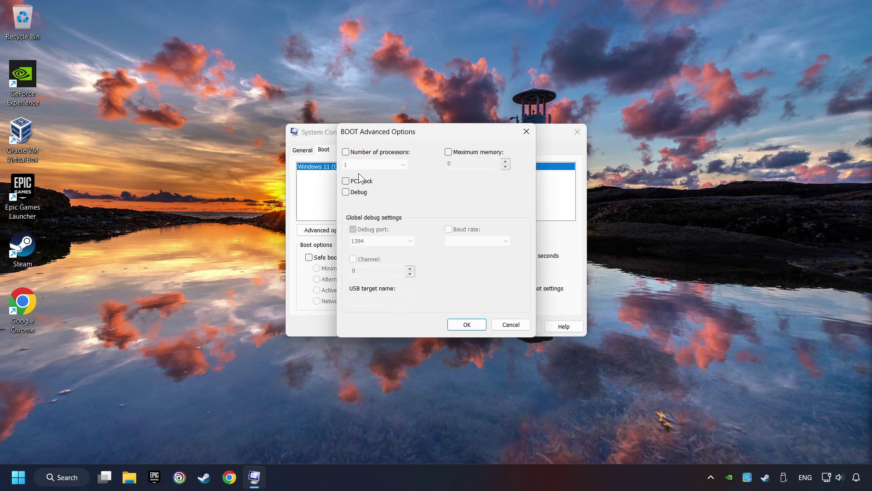
click(345, 152)
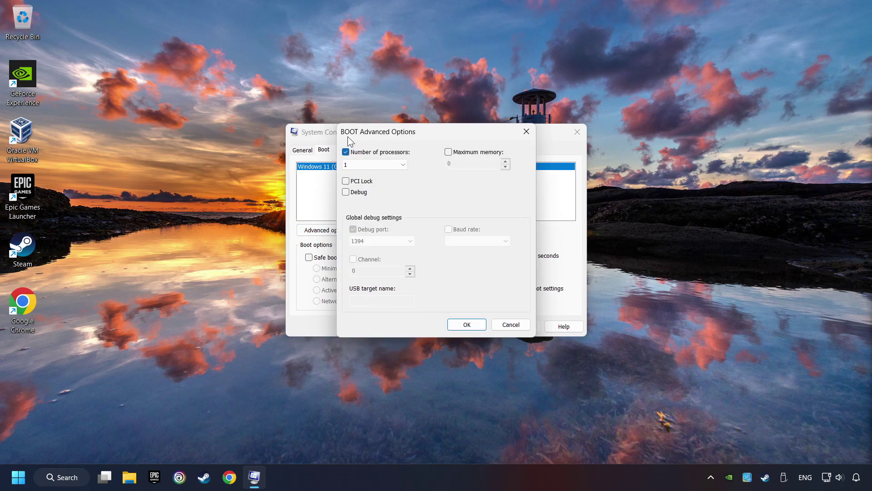
click(374, 163)
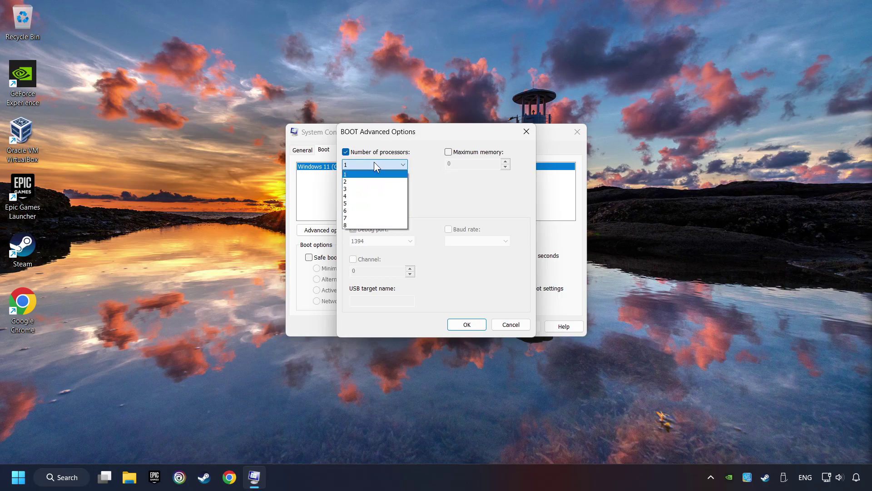
click(356, 225)
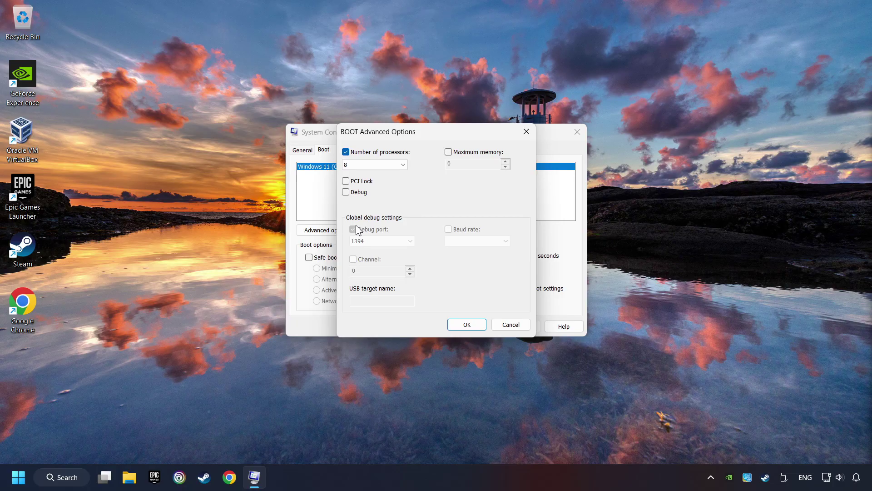
click(466, 324)
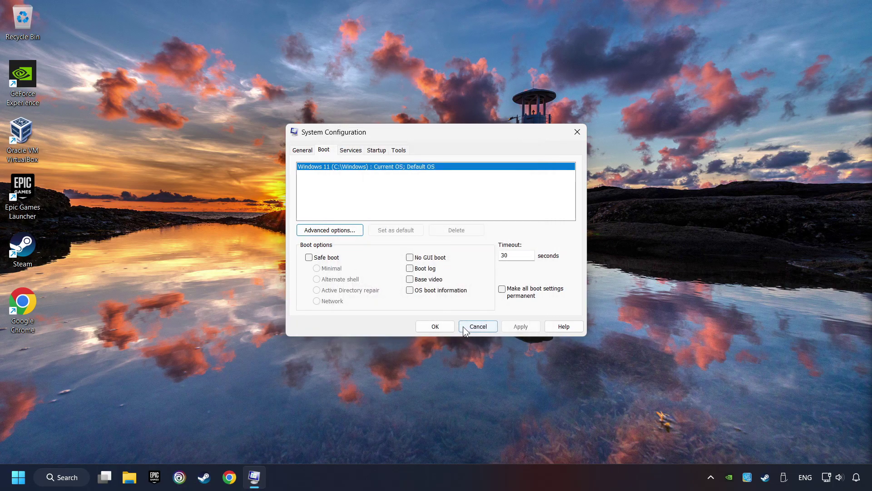
Apply the boot changes and close System Configuration without restarting.
click(519, 328)
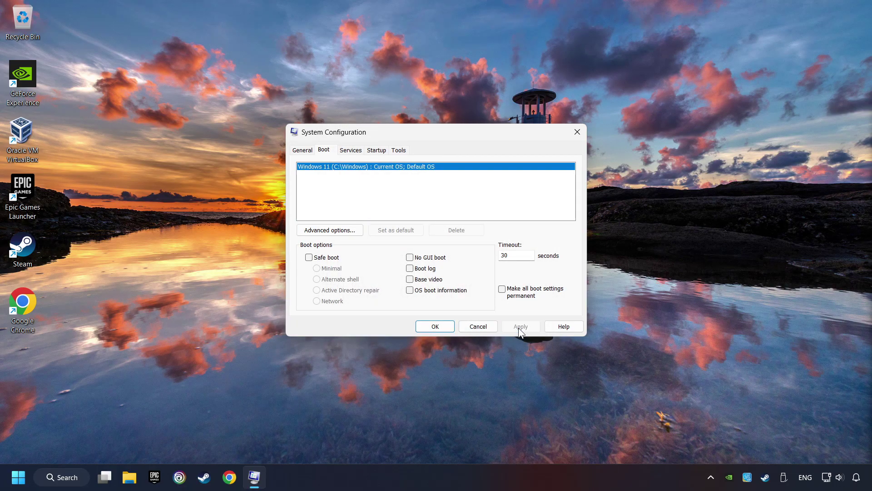
click(433, 326)
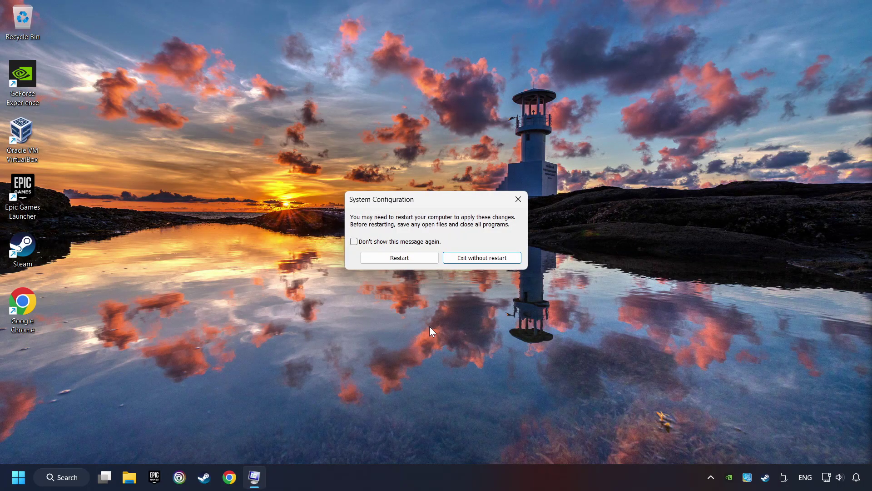
click(482, 259)
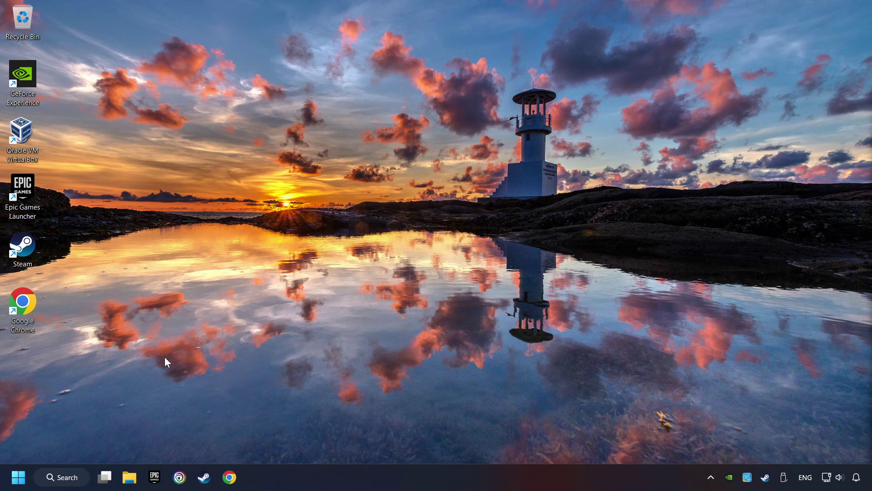
Search 'performance' and open Adjust the appearance and performance of Windows, centred on screen.
click(78, 481)
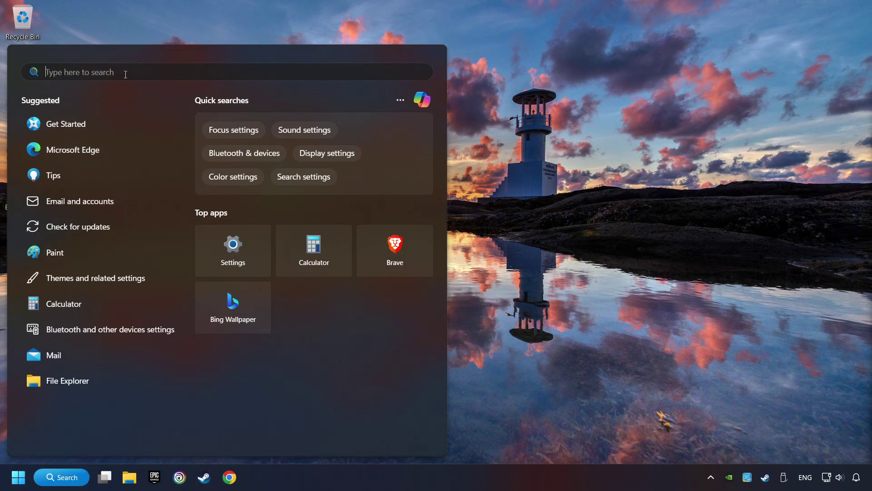
text(performance)
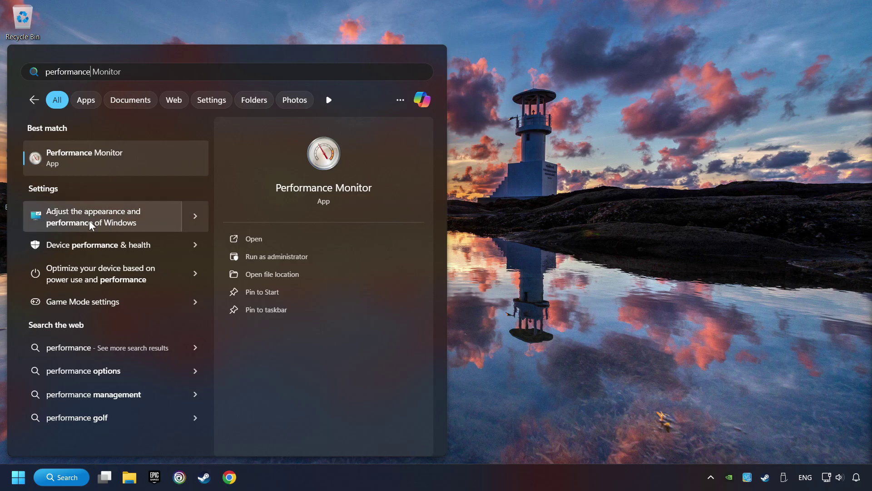
click(150, 216)
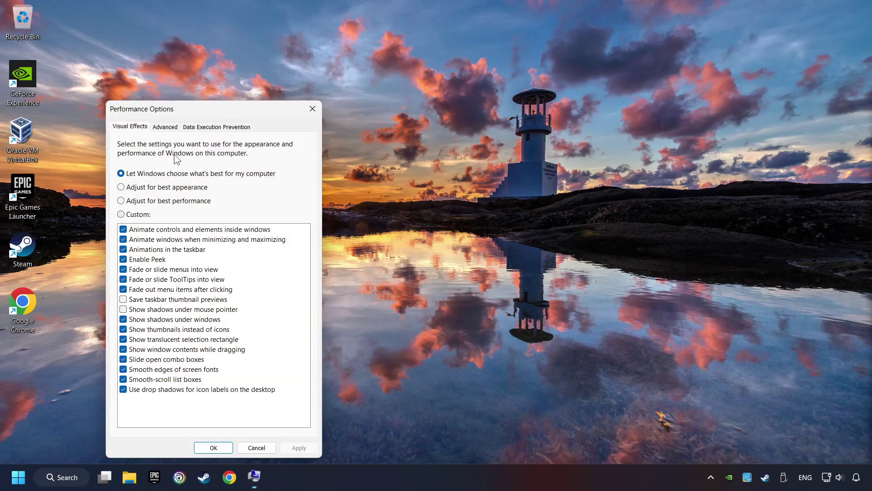
drag(187, 106, 397, 72)
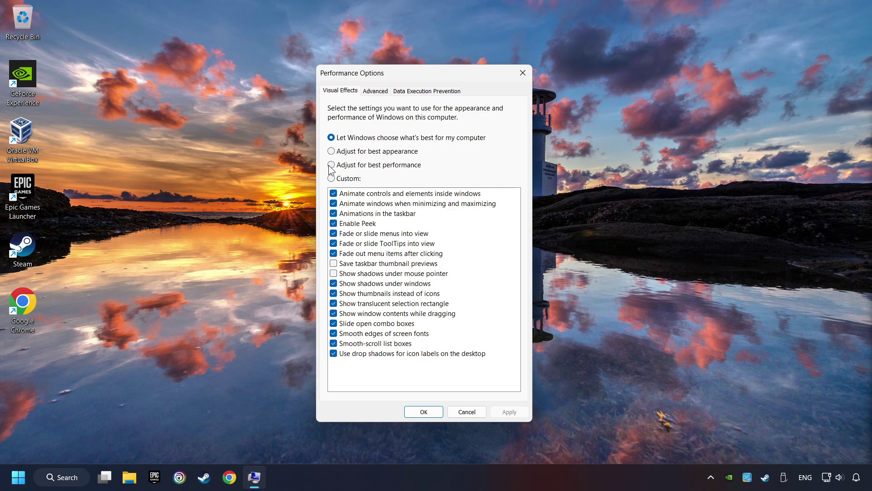
Select Adjust for best performance, apply and close the dialog, then open the Start menu.
click(380, 166)
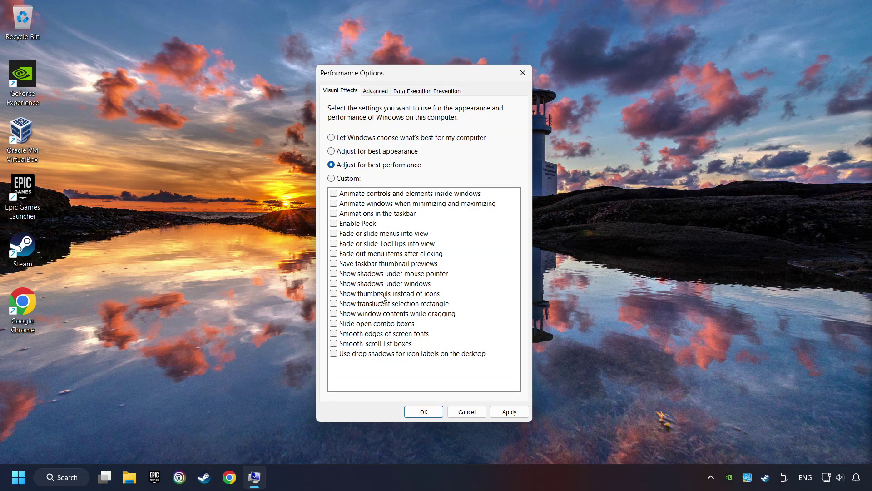
click(508, 412)
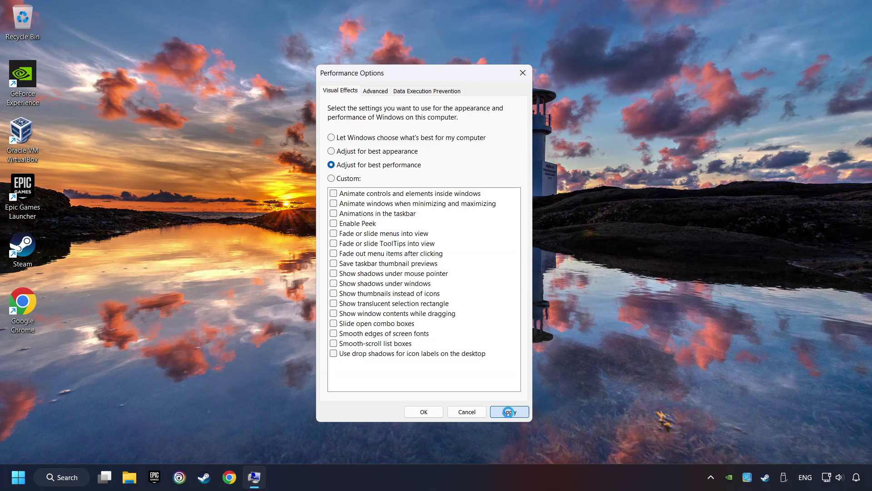
click(424, 412)
click(19, 476)
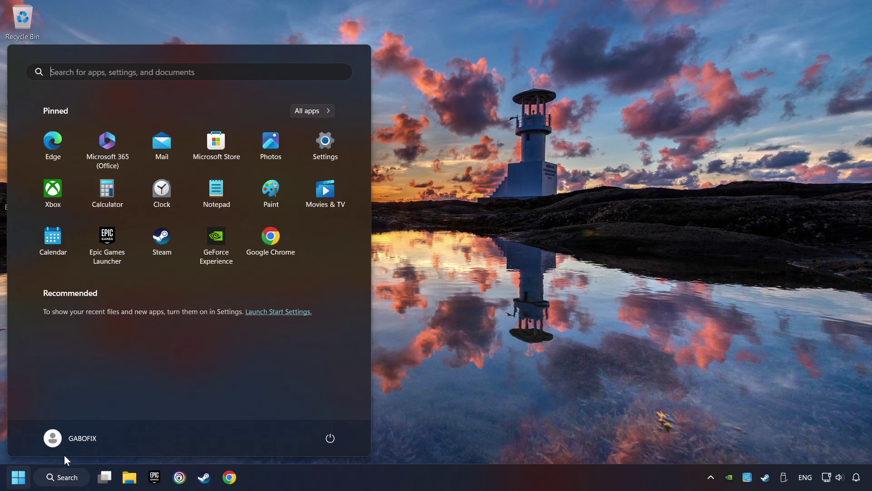